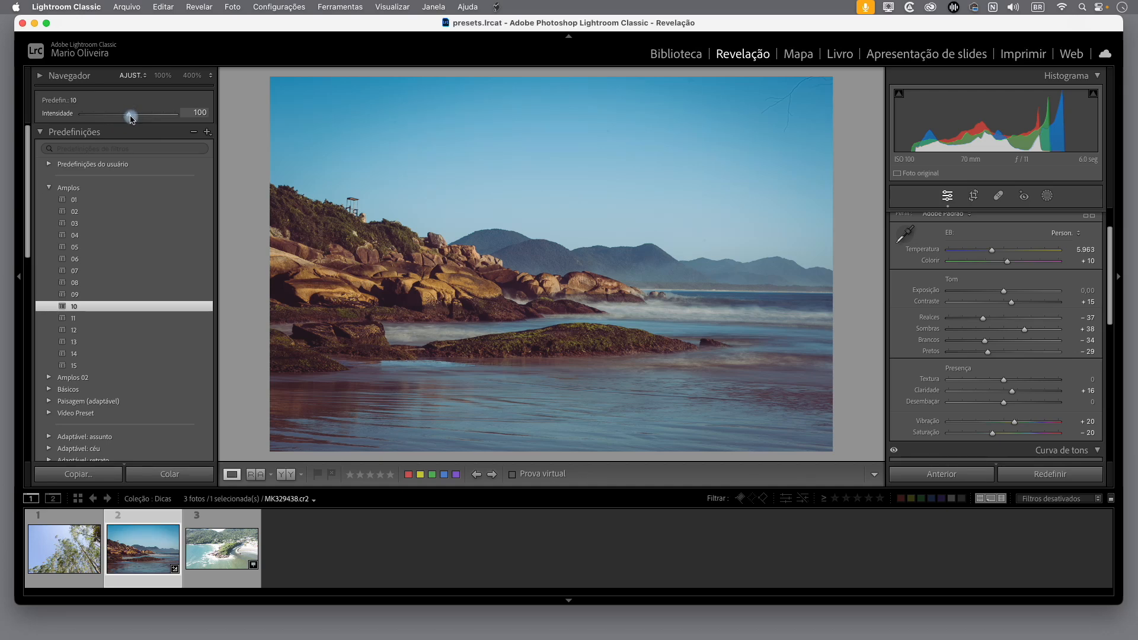
Step: Try lower and higher intensities for preset 10 on the beach photo, ending with the intensity at 147
{"action": "left_click_drag", "start_coordinate": [130, 118], "coordinate": [100, 116]}
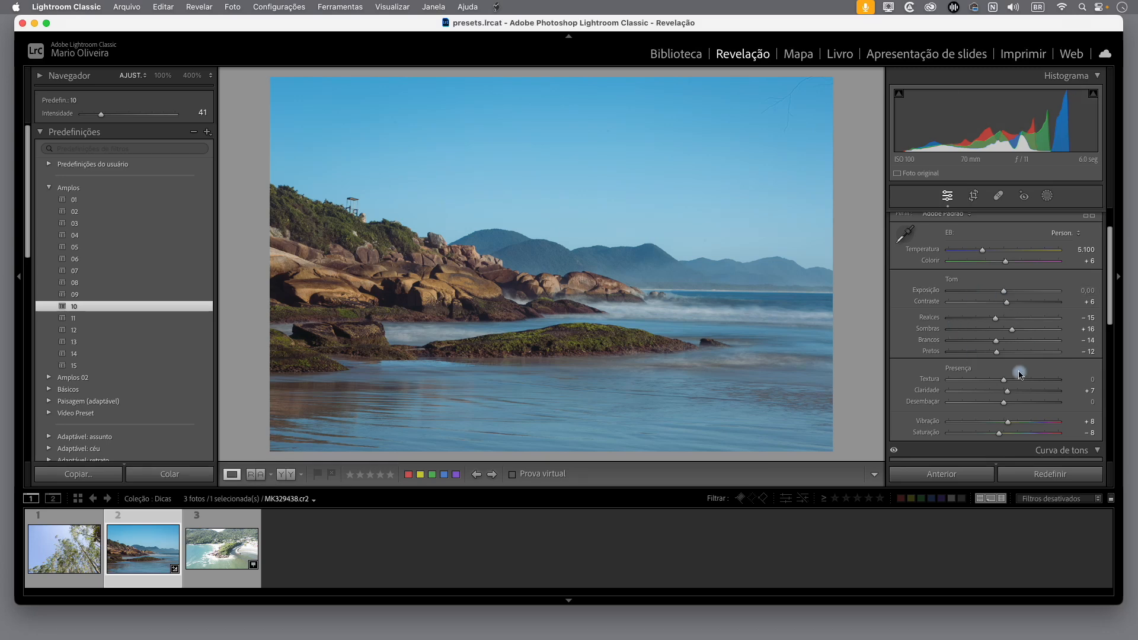
{"action": "left_click_drag", "start_coordinate": [102, 114], "coordinate": [139, 116]}
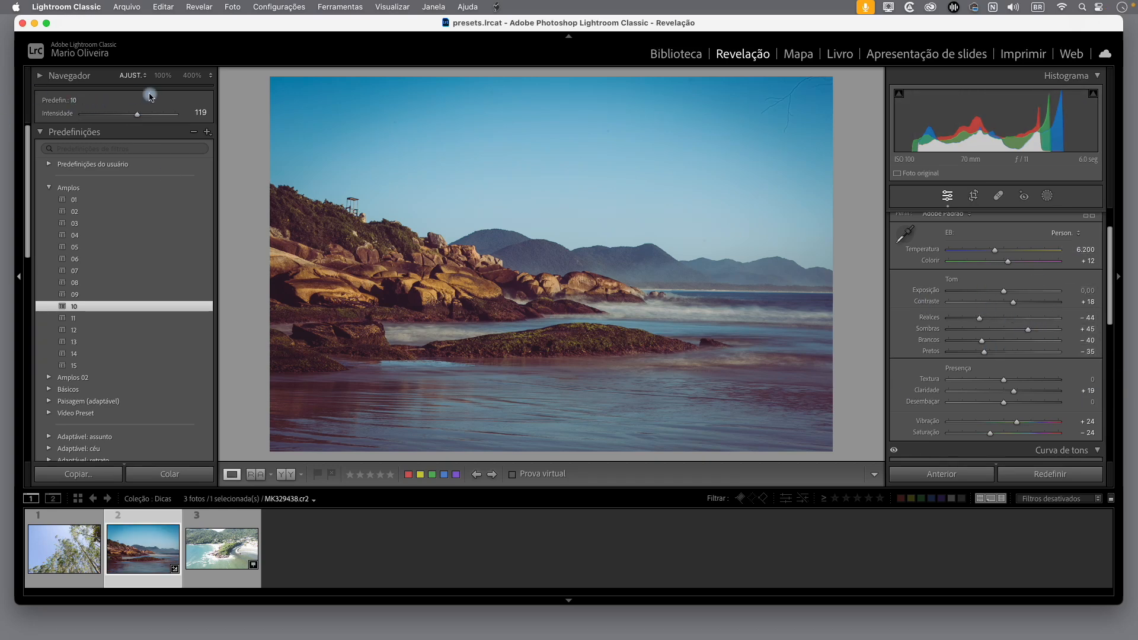
{"action": "left_click_drag", "start_coordinate": [136, 114], "coordinate": [103, 118]}
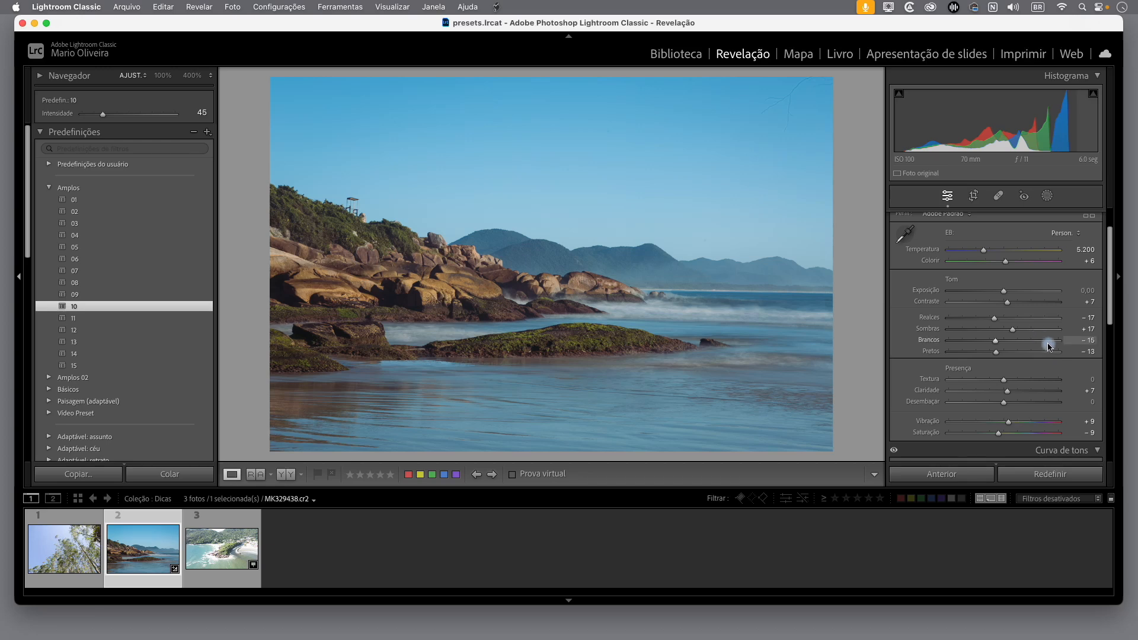
{"action": "left_click_drag", "start_coordinate": [102, 114], "coordinate": [140, 115]}
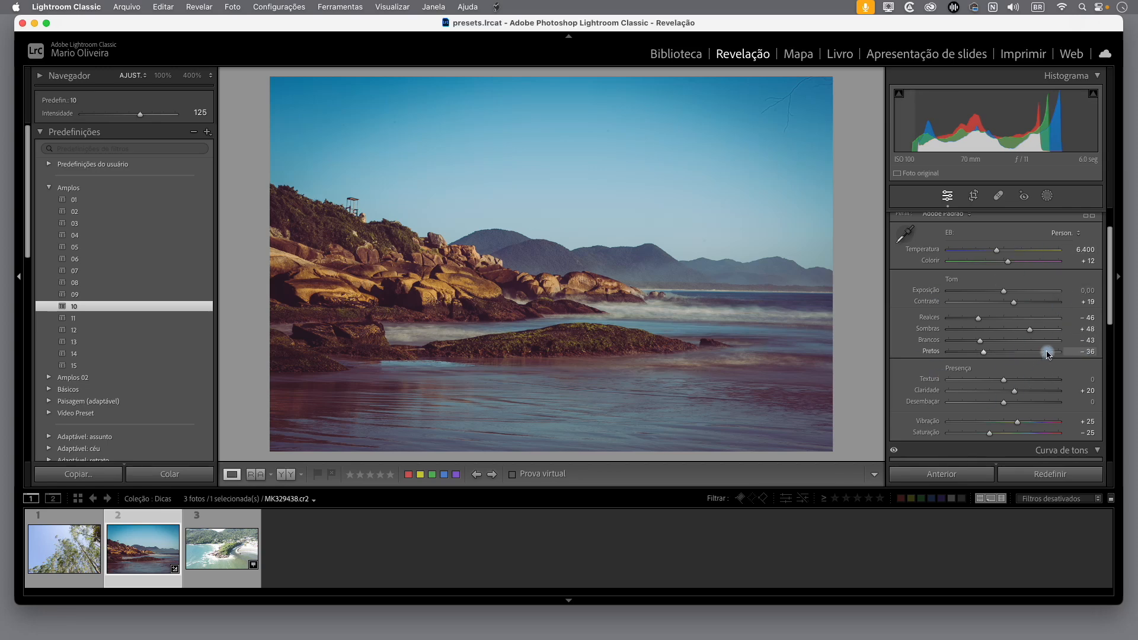
{"action": "left_click_drag", "start_coordinate": [140, 114], "coordinate": [106, 116]}
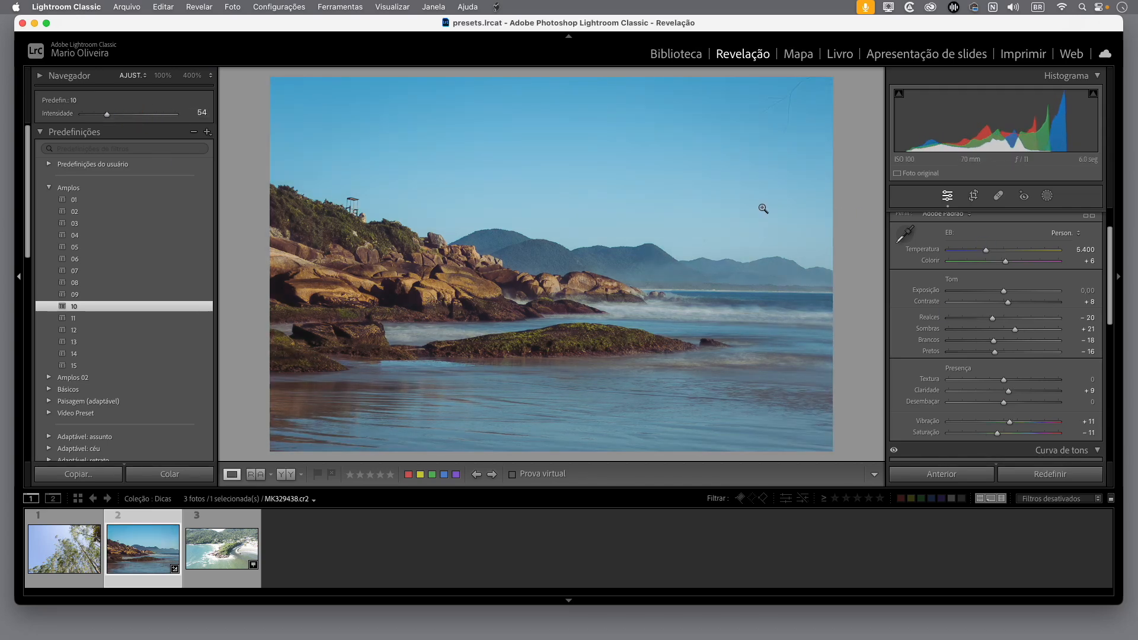
{"action": "left_click_drag", "start_coordinate": [105, 113], "coordinate": [150, 115]}
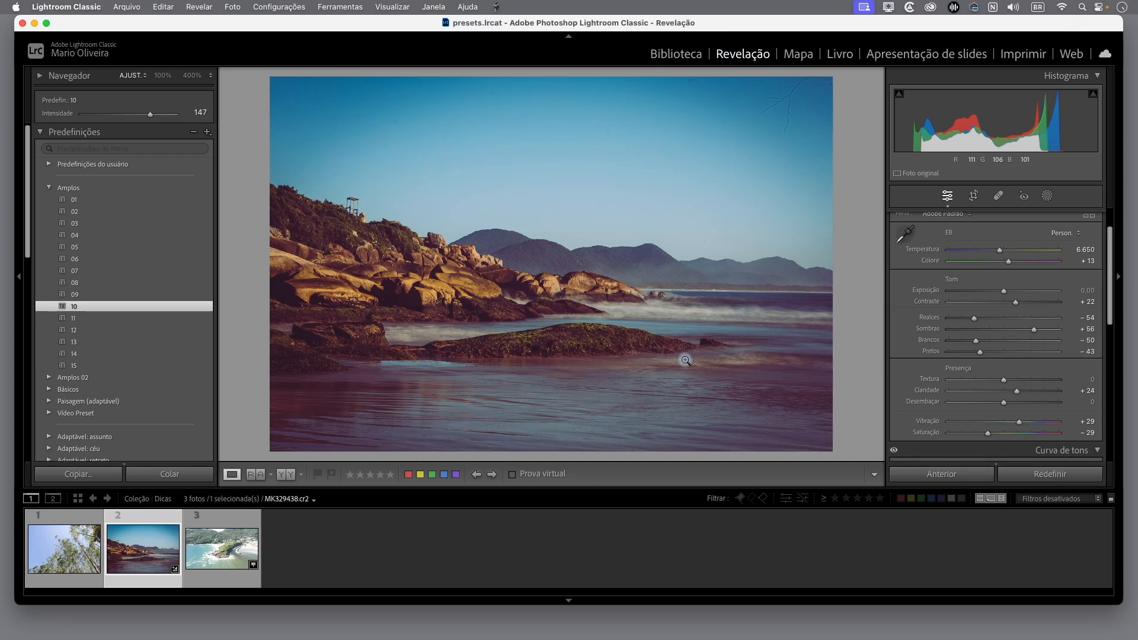
Step: Compare the beach photo before and after editing in side-by-side, left/right split, above/below and above/below split layouts
{"action": "key", "text": "y"}
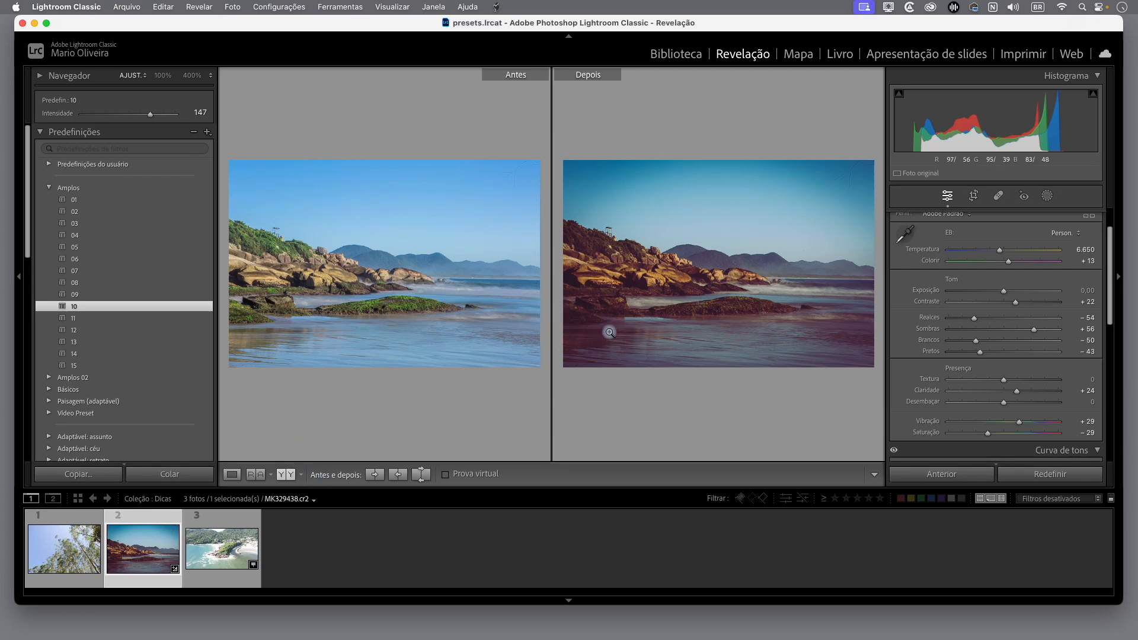
{"action": "left_click", "coordinate": [301, 475]}
{"action": "left_click", "coordinate": [336, 503]}
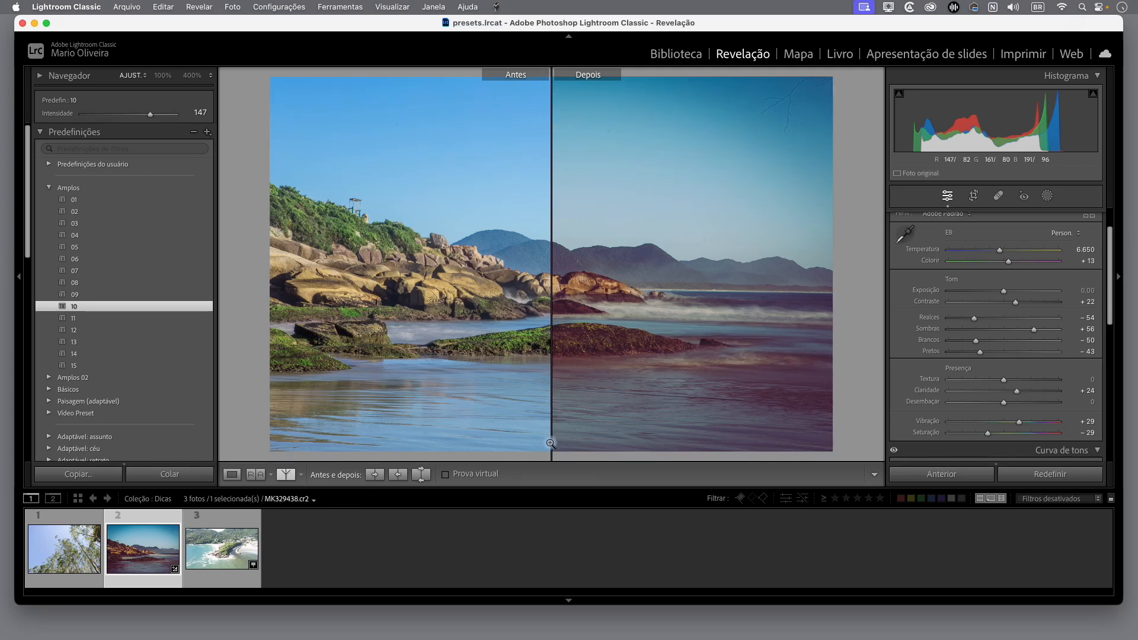
{"action": "left_click", "coordinate": [302, 475]}
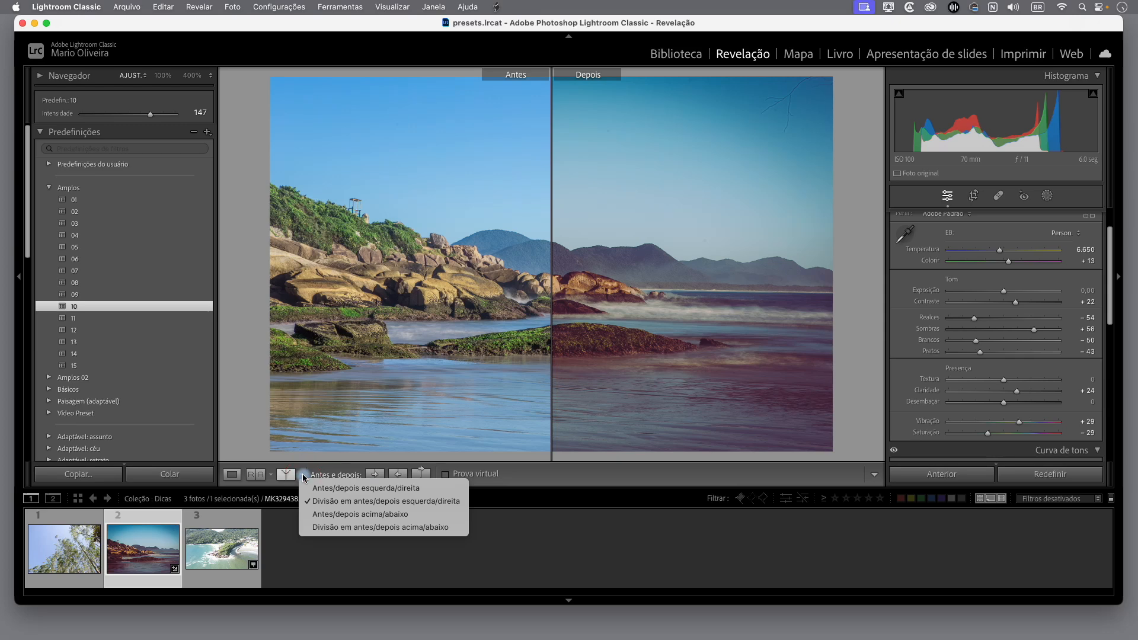
{"action": "left_click", "coordinate": [345, 514]}
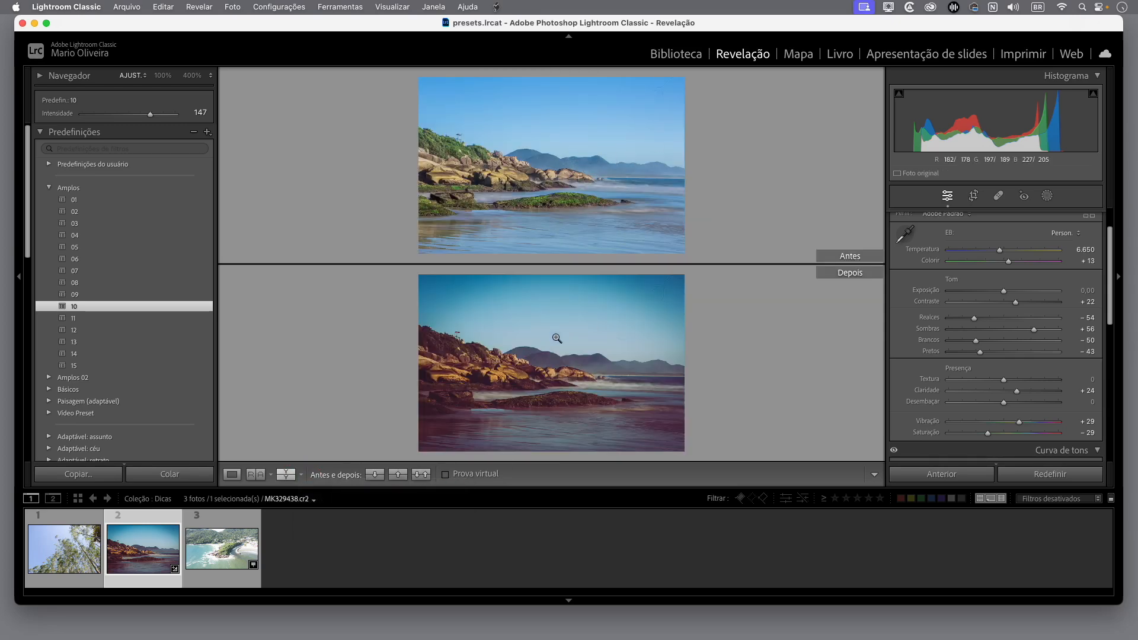
{"action": "left_click", "coordinate": [302, 479]}
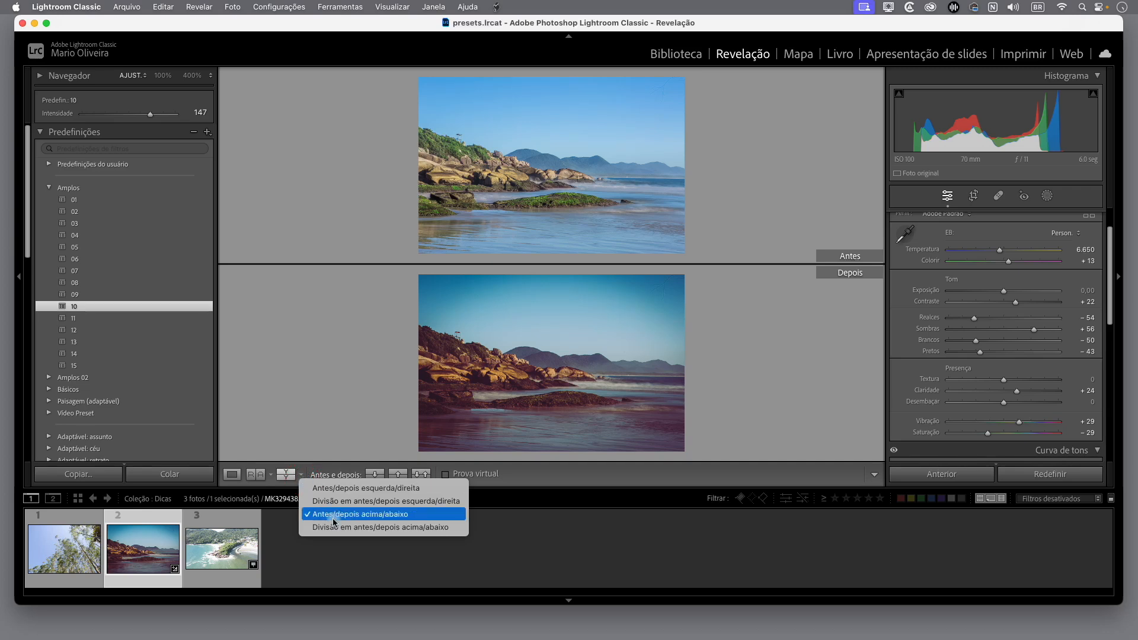
{"action": "left_click", "coordinate": [541, 415]}
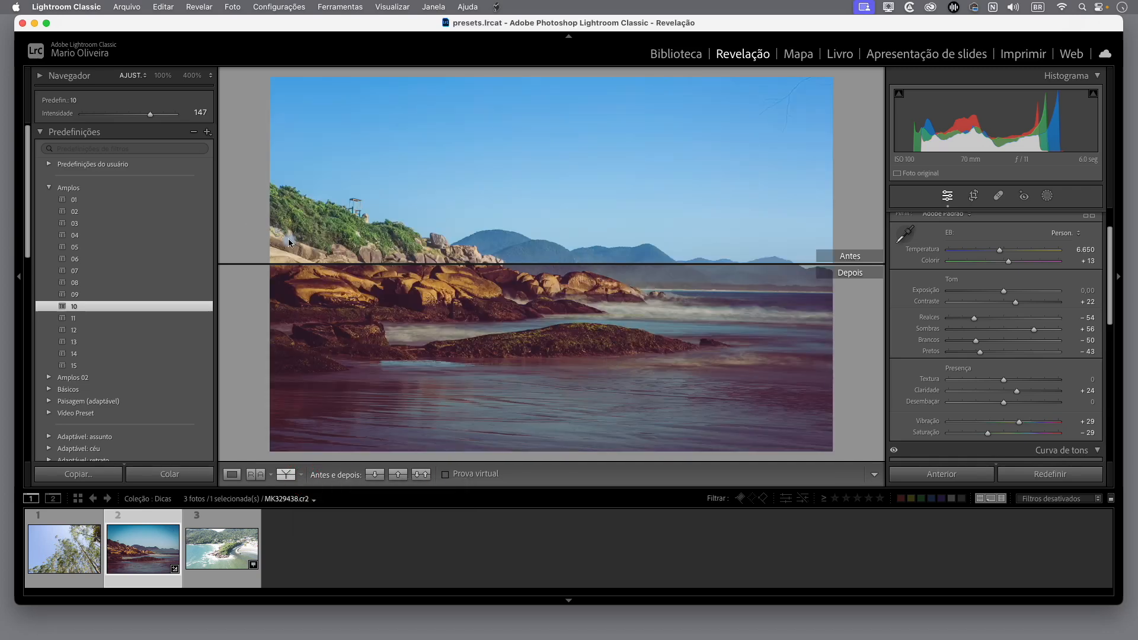
Step: Cycle repeatedly through the before/after layouts of the beach photo, ending on the left/right side-by-side comparison
{"action": "left_click", "coordinate": [288, 475]}
{"action": "left_click", "coordinate": [288, 476]}
{"action": "left_click", "coordinate": [288, 476]}
{"action": "left_click", "coordinate": [288, 475]}
{"action": "left_click", "coordinate": [288, 475]}
{"action": "left_click", "coordinate": [288, 475]}
{"action": "left_click", "coordinate": [288, 475]}
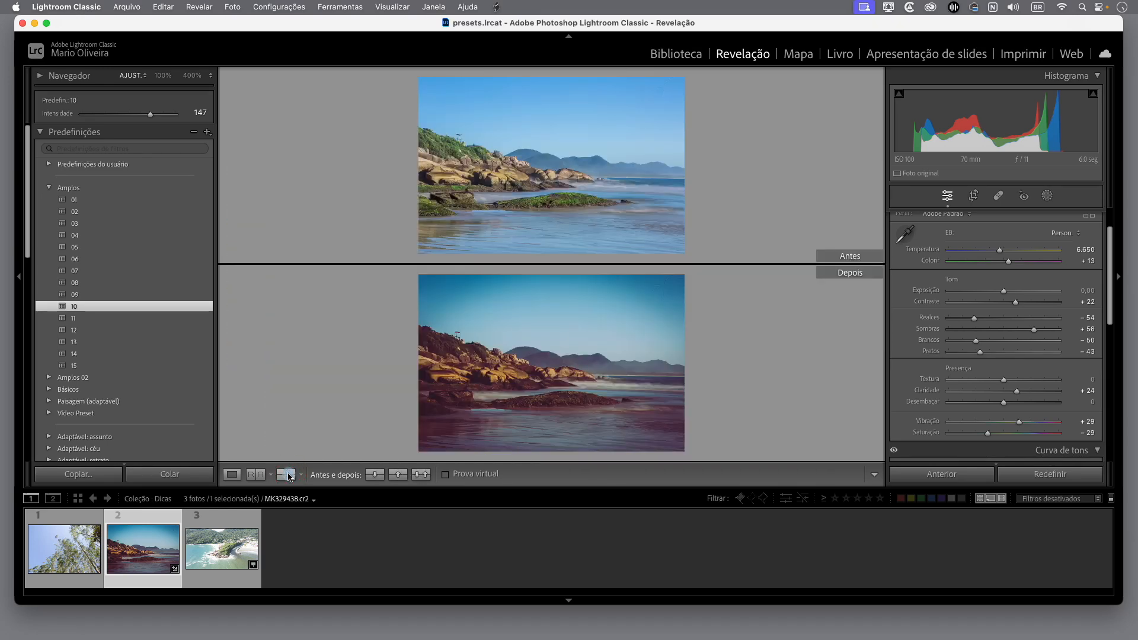
{"action": "left_click", "coordinate": [288, 475]}
{"action": "left_click", "coordinate": [288, 475]}
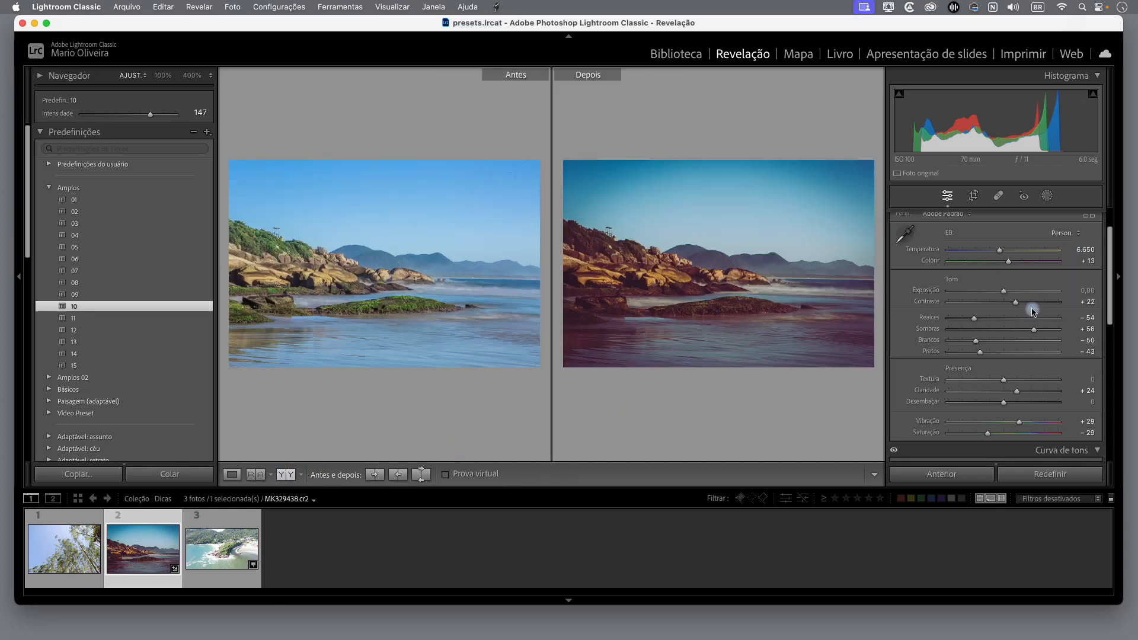
Step: Lower the beach photo's Exposição to −0,25 while the before/after comparison is shown
{"action": "left_click_drag", "start_coordinate": [1010, 296], "coordinate": [1002, 295]}
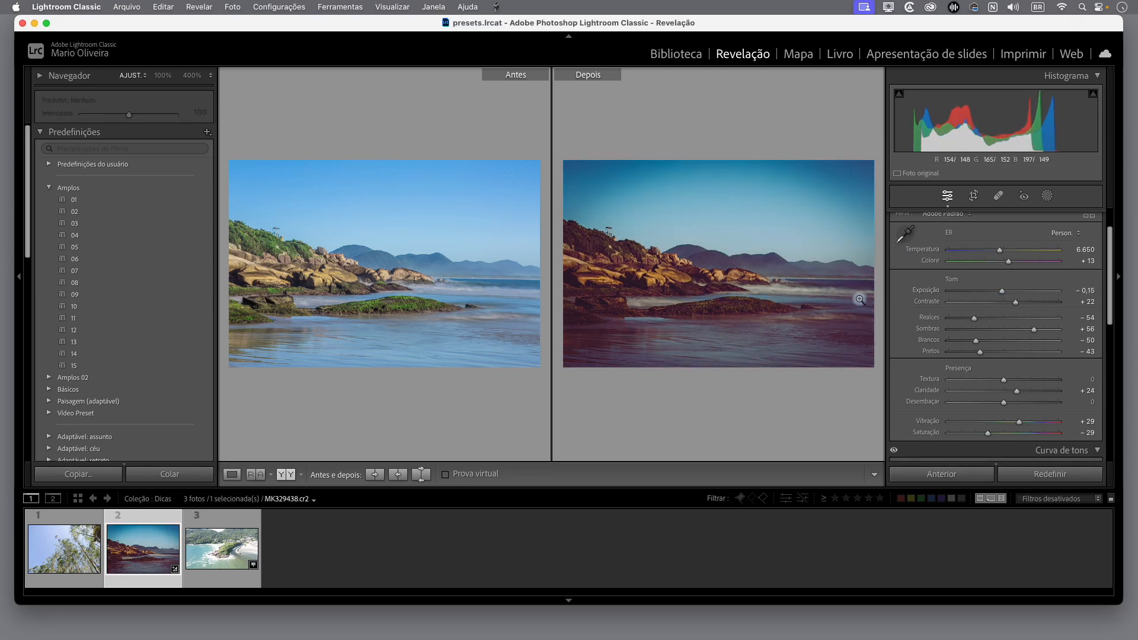
{"action": "double_click", "coordinate": [1003, 293]}
{"action": "left_click_drag", "start_coordinate": [1006, 294], "coordinate": [1002, 295]}
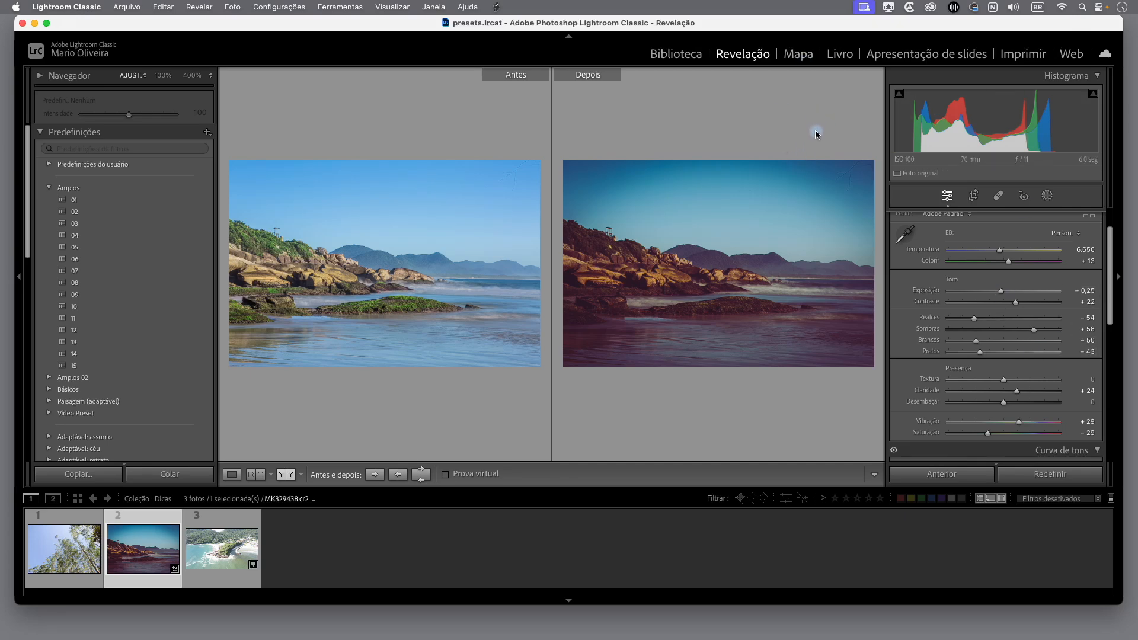
Step: Leave the comparison layout and toggle the full-size beach photo between its original and edited versions
{"action": "key", "text": "y"}
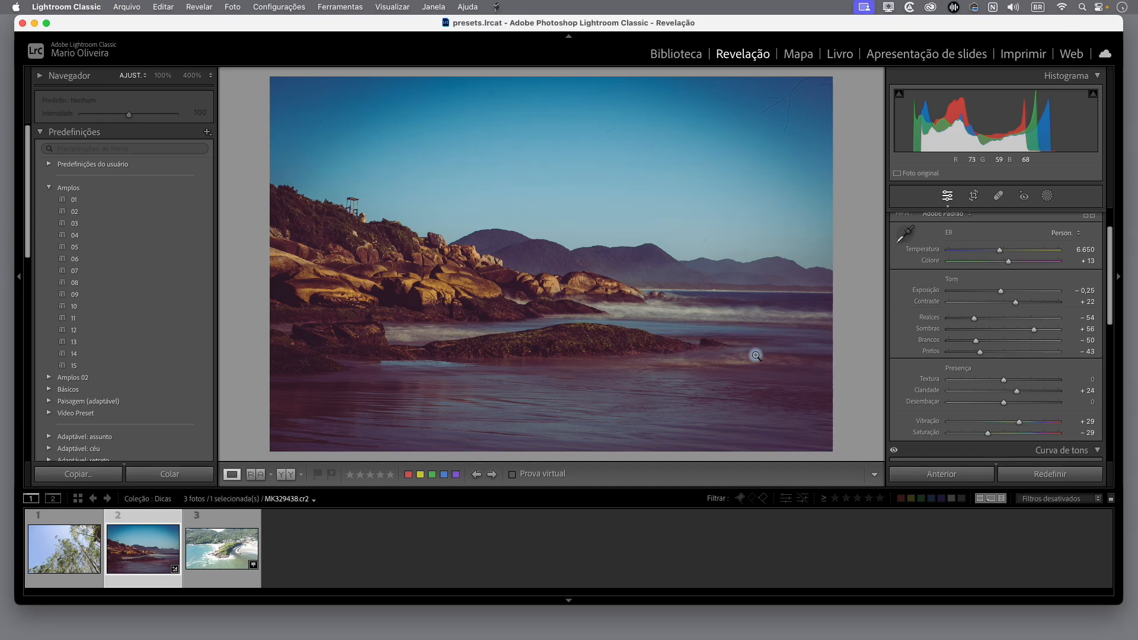
{"action": "key", "text": "backslash"}
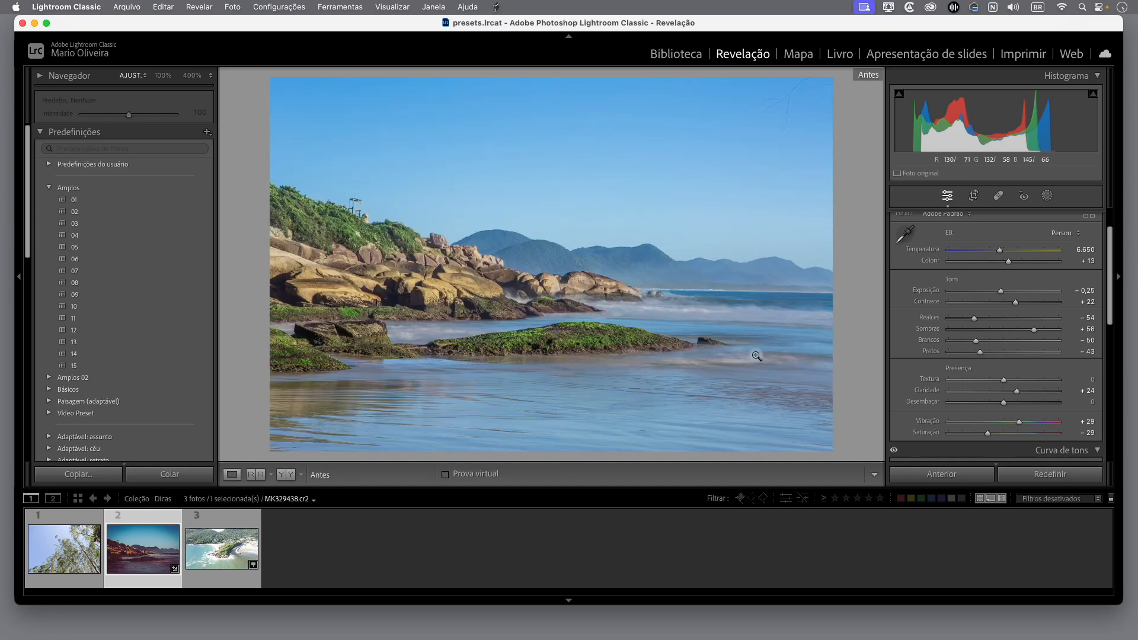
{"action": "key", "text": "backslash"}
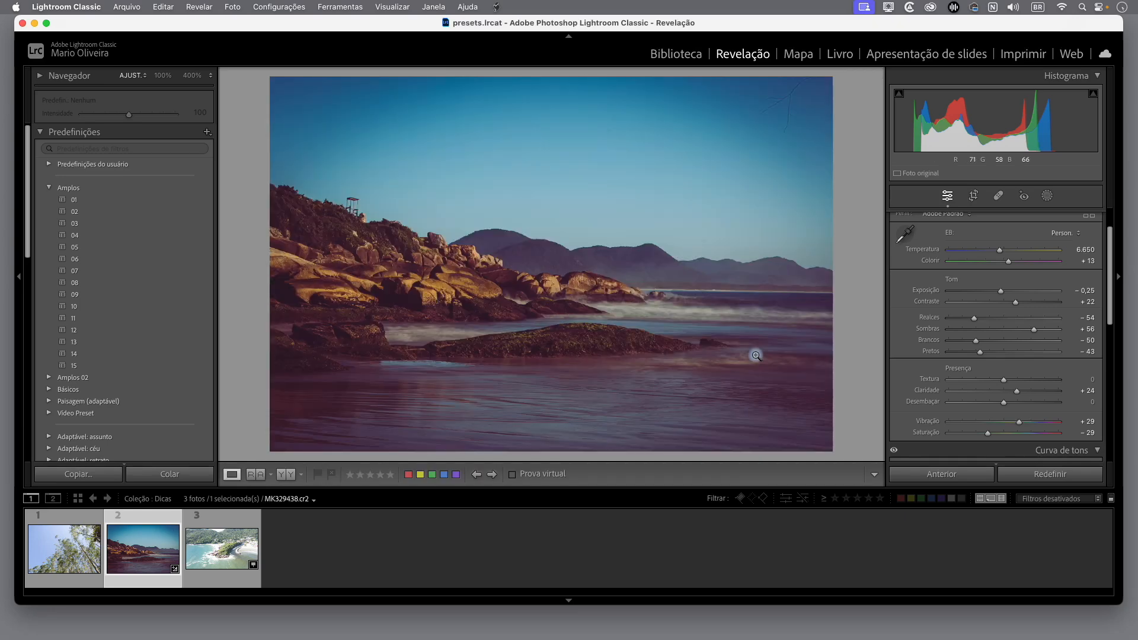
{"action": "key", "text": "backslash"}
{"action": "key", "text": "backslash"}
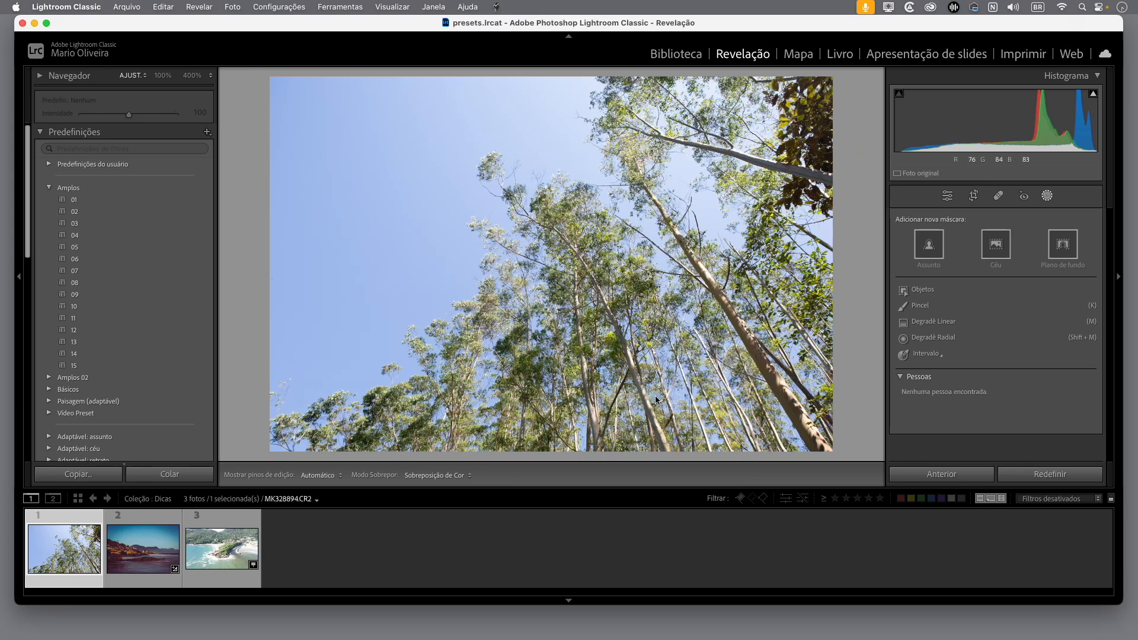
Step: Try an automatic subject mask and a background mask on the tree photo, deleting all masks after each one
{"action": "left_click", "coordinate": [929, 243]}
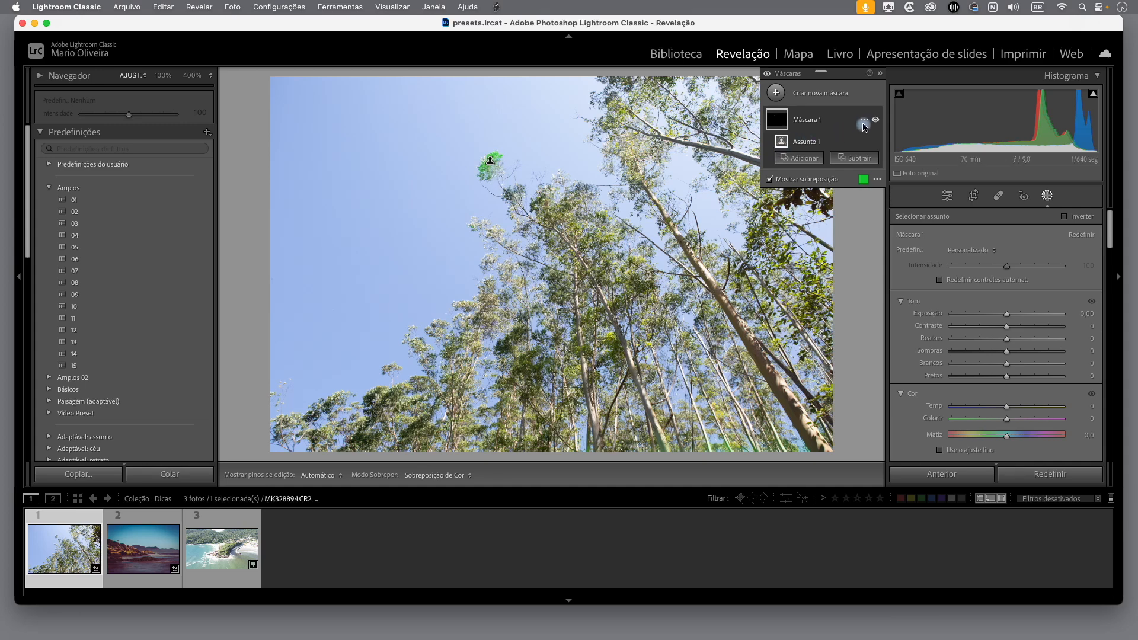
{"action": "left_click", "coordinate": [864, 122]}
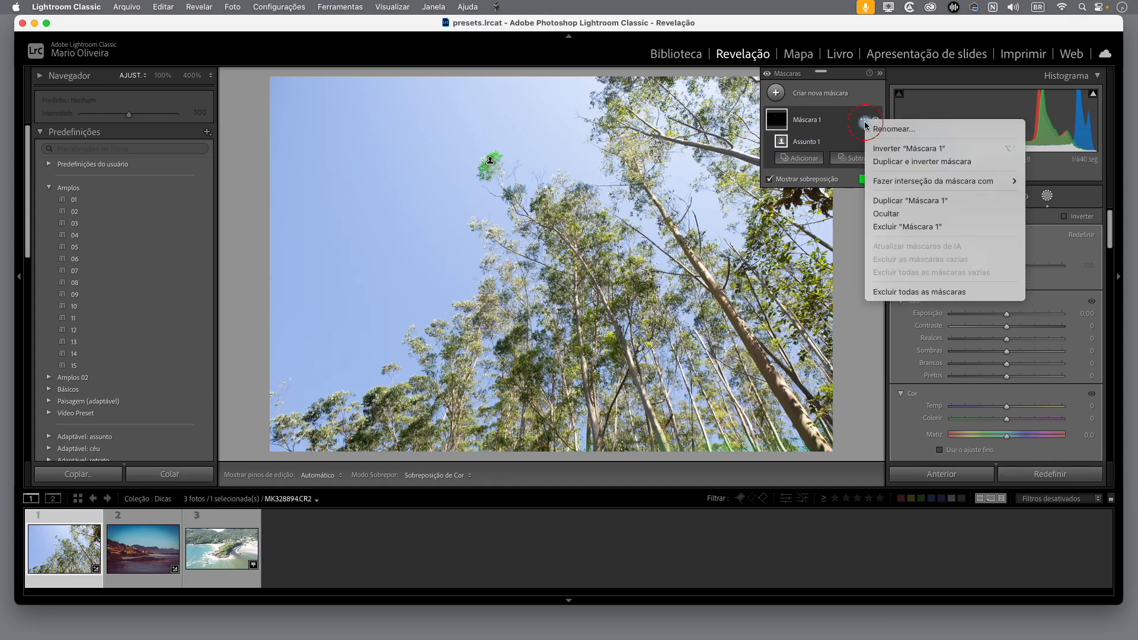
{"action": "left_click", "coordinate": [907, 291]}
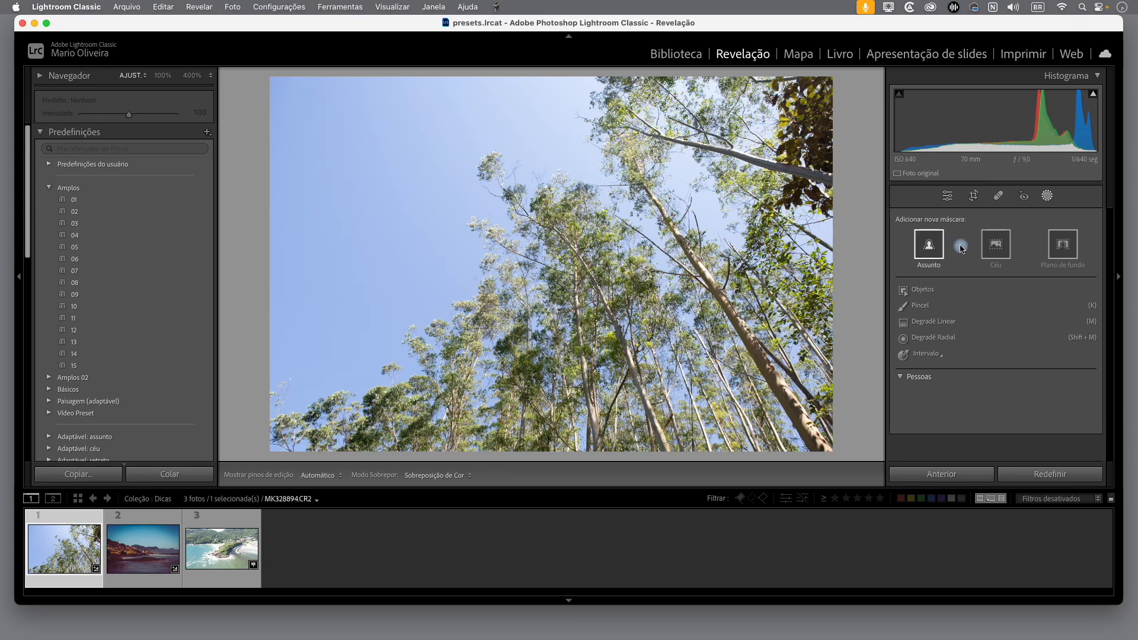
{"action": "left_click", "coordinate": [1062, 247]}
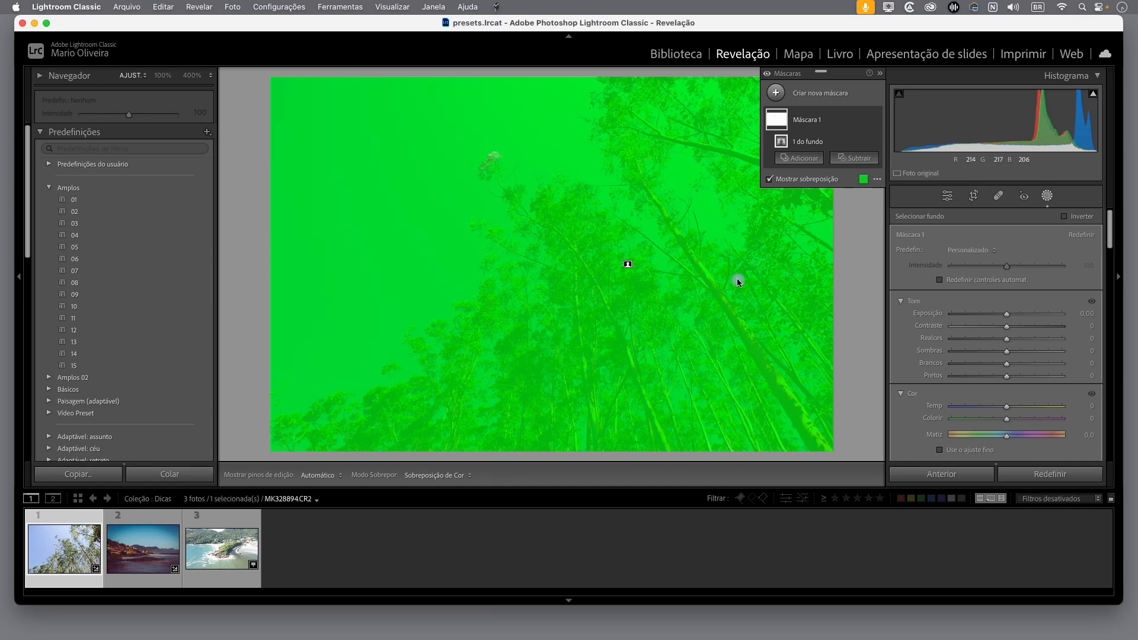
{"action": "left_click", "coordinate": [866, 122]}
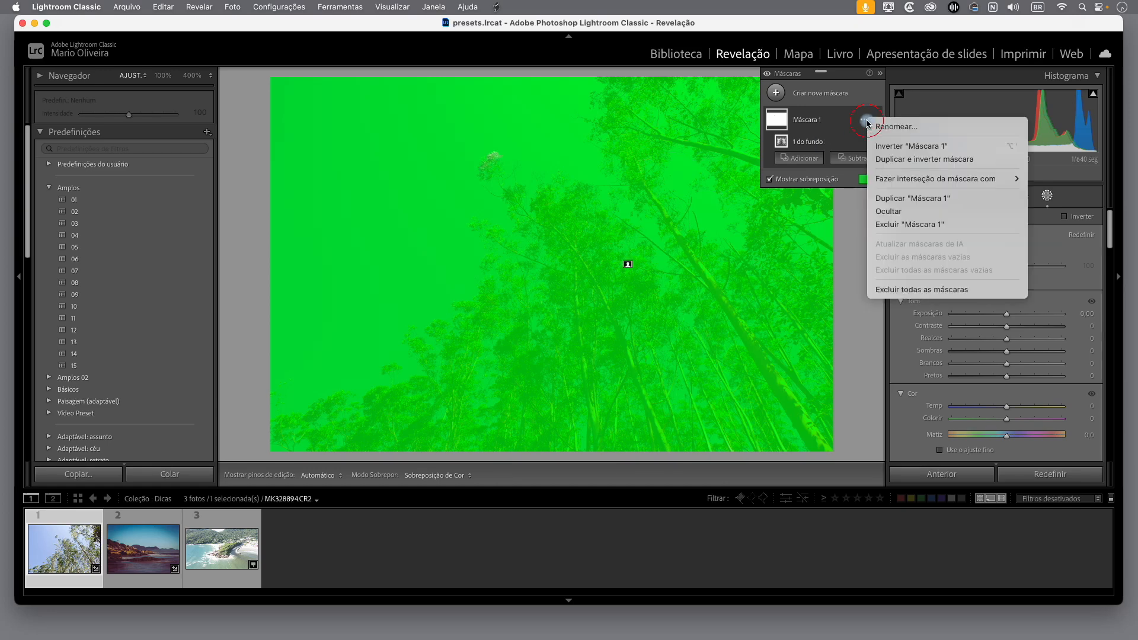
{"action": "left_click", "coordinate": [902, 290]}
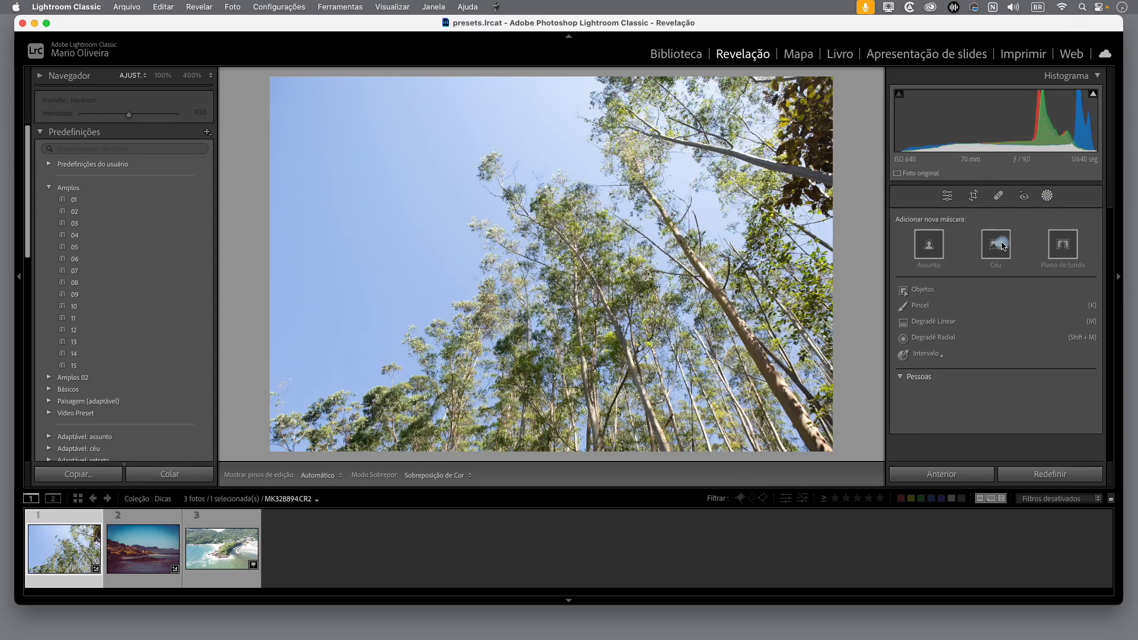
Step: Mask the sky in the tree photo and set the mask's Exposição to −0,60 and Temp to −19
{"action": "left_click", "coordinate": [998, 247]}
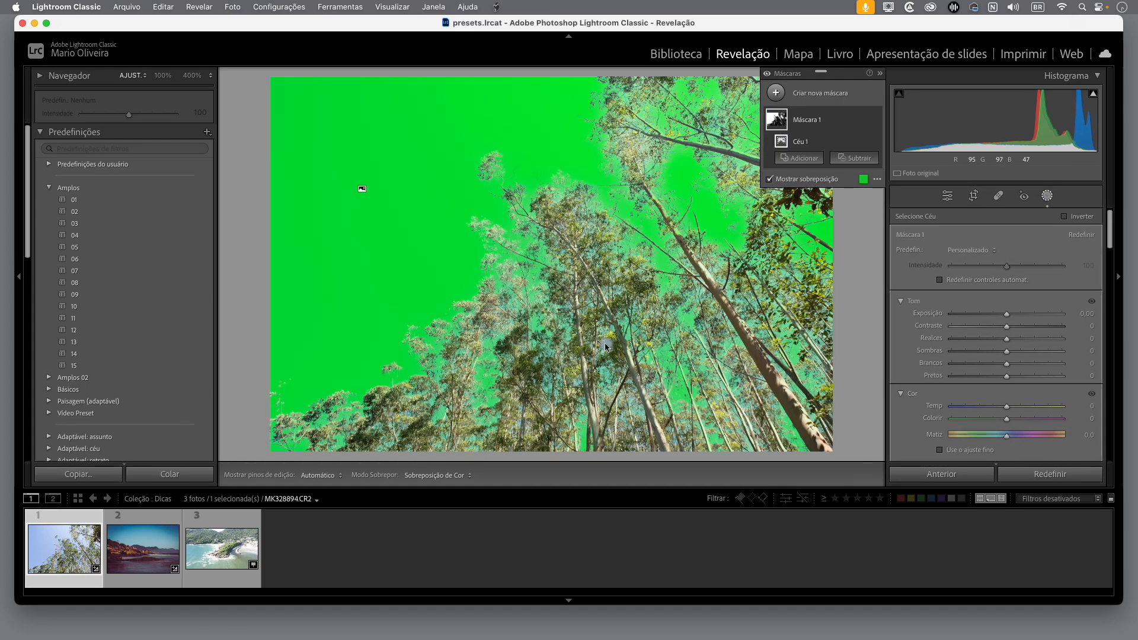
{"action": "left_click_drag", "start_coordinate": [1007, 314], "coordinate": [998, 313]}
{"action": "mouse_move", "coordinate": [1006, 406]}
{"action": "left_mouse_down"}
{"action": "mouse_move", "coordinate": [992, 409]}
{"action": "mouse_move", "coordinate": [999, 415]}
{"action": "left_mouse_up"}
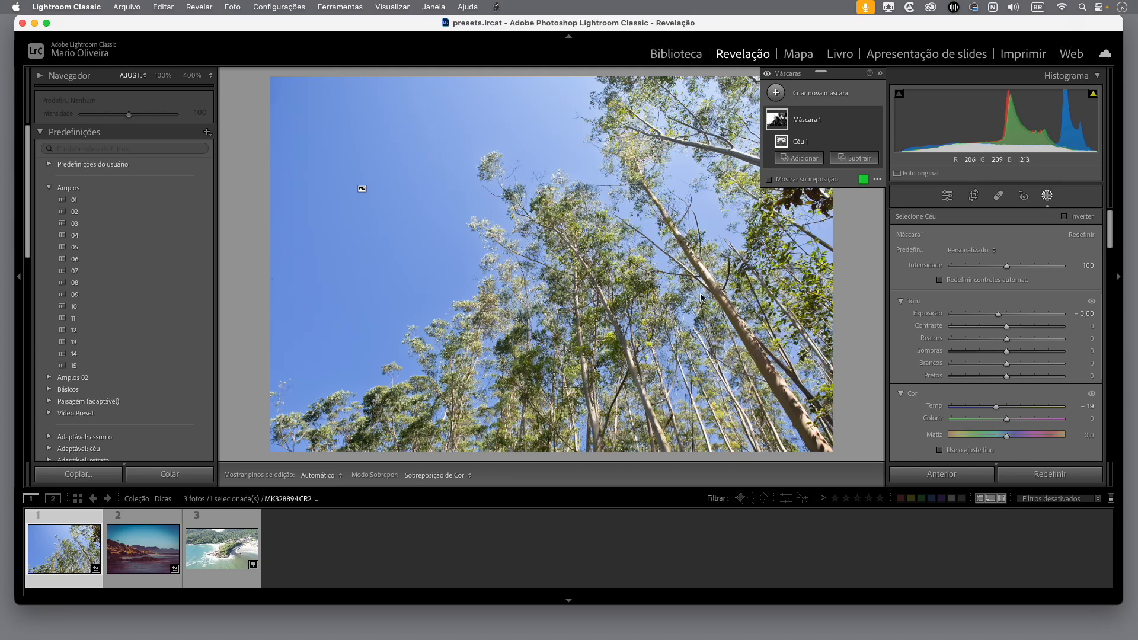
Step: Duplicate and invert the sky mask to cover the trees, check the original mask, and reselect the inverted copy
{"action": "mouse_move", "coordinate": [850, 120]}
{"action": "left_click", "coordinate": [864, 122]}
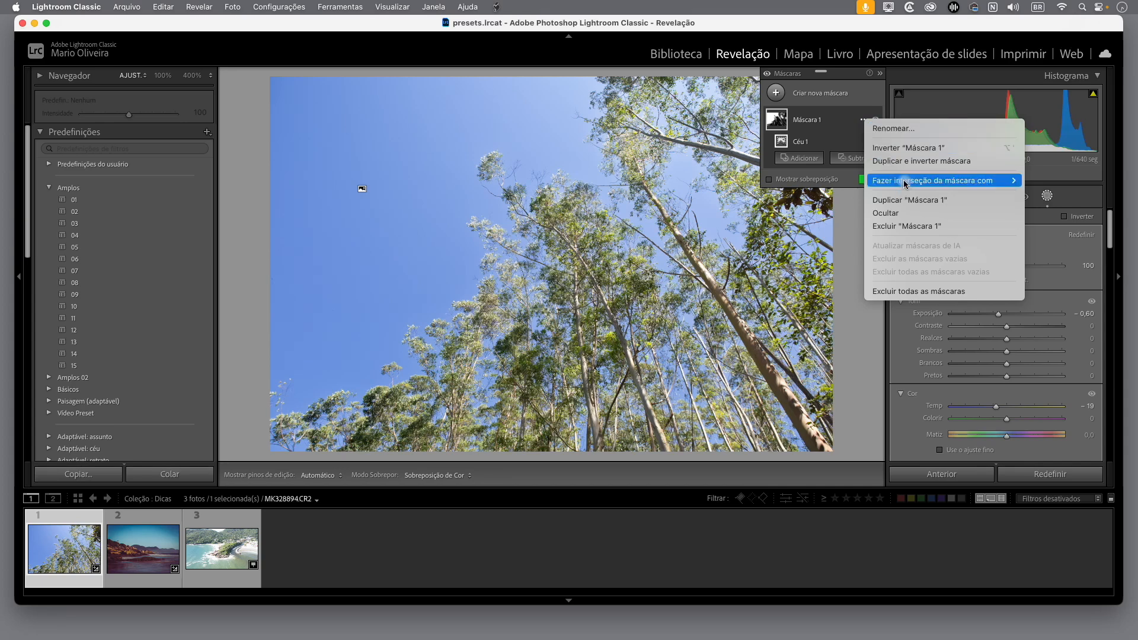
{"action": "left_click", "coordinate": [935, 166]}
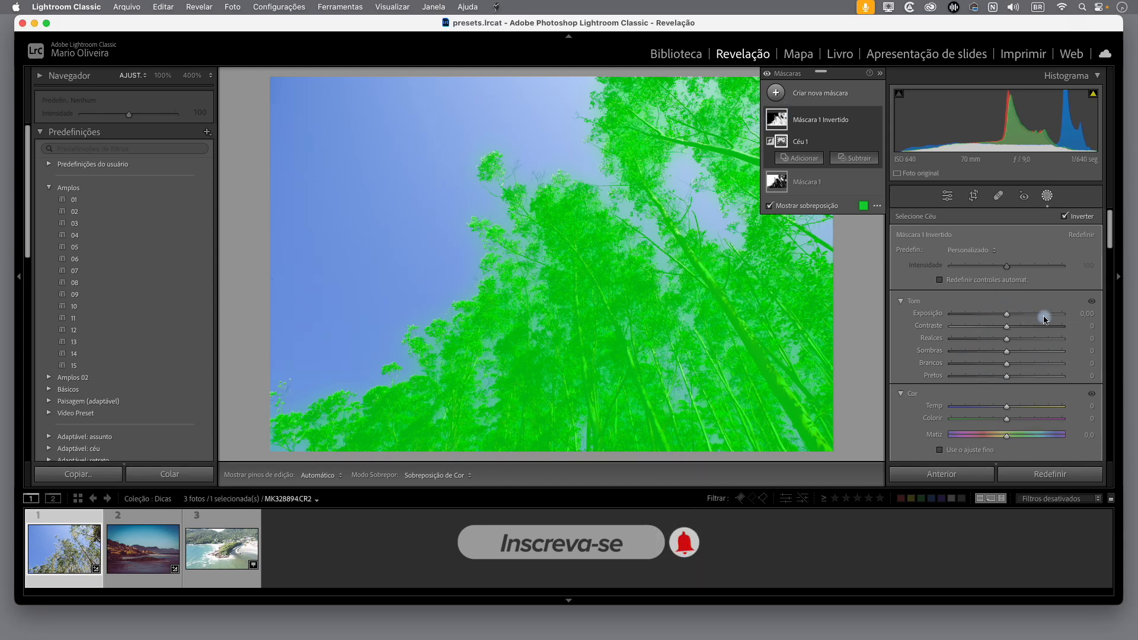
{"action": "left_click", "coordinate": [835, 183]}
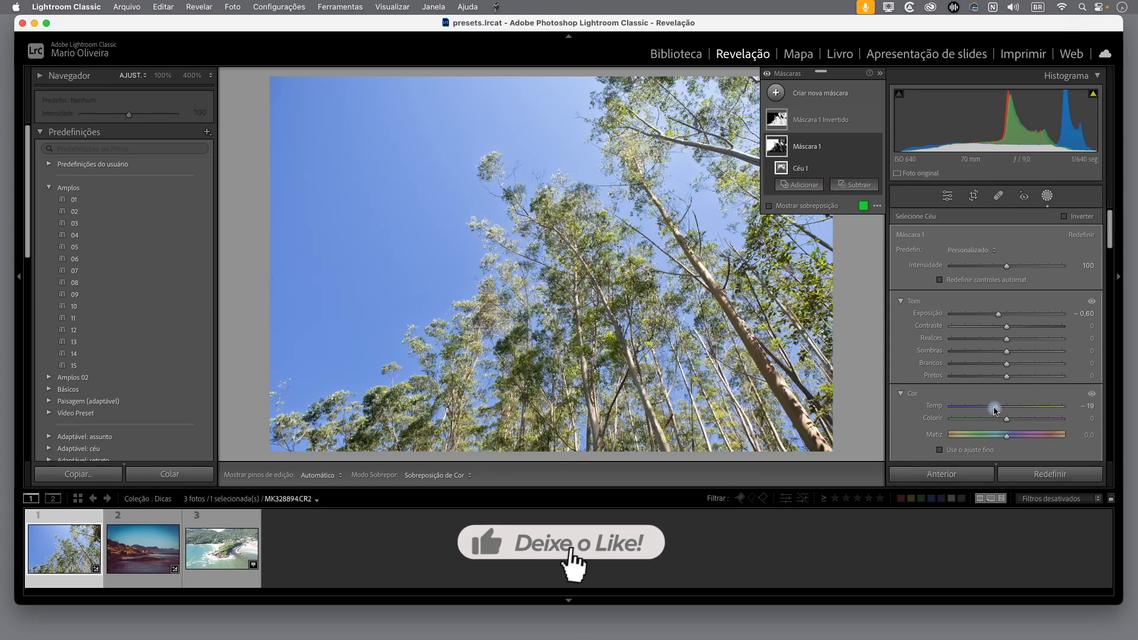
{"action": "left_click", "coordinate": [820, 122]}
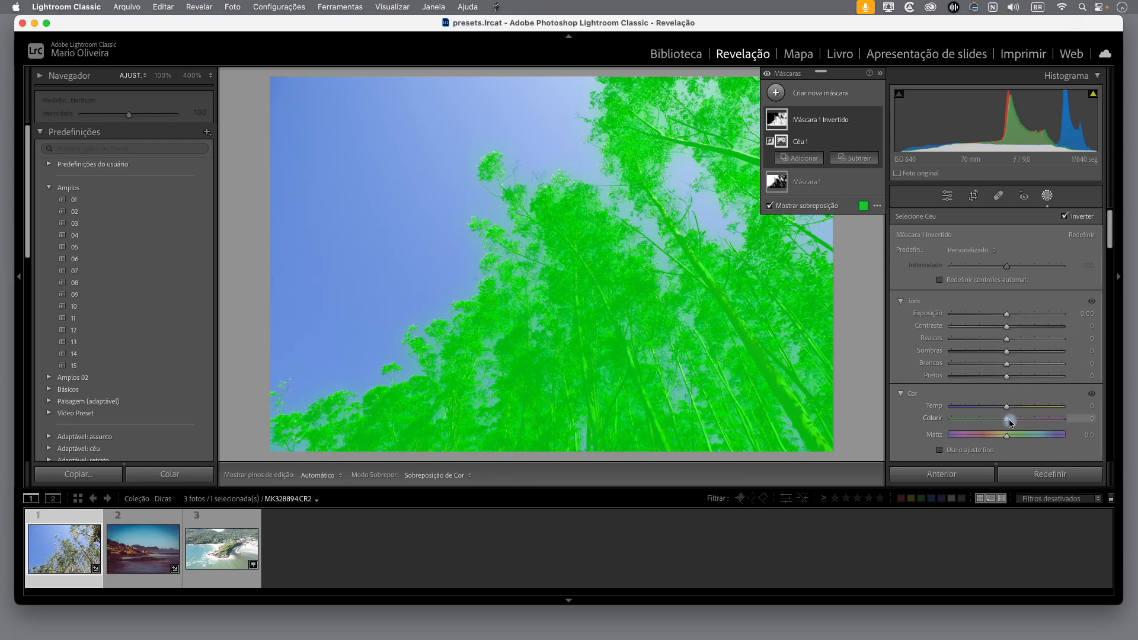
Step: Set the inverted tree mask's Colorir to −46, Exposição to −0,22 and Sombras to 39
{"action": "left_click_drag", "start_coordinate": [1006, 419], "coordinate": [982, 424]}
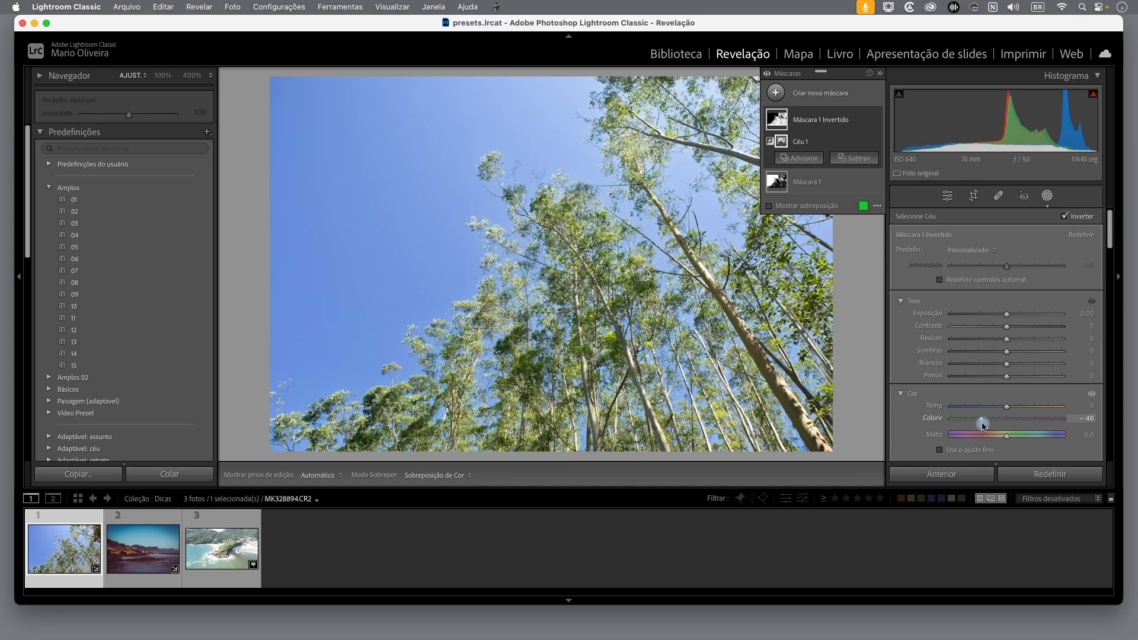
{"action": "left_click_drag", "start_coordinate": [1008, 318], "coordinate": [1004, 319]}
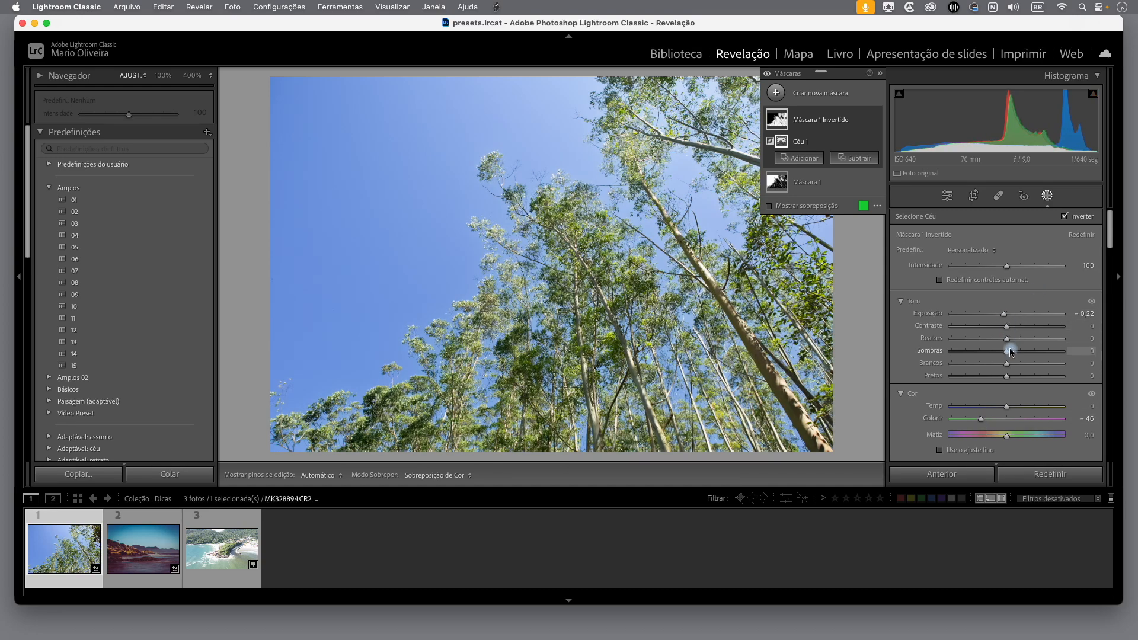
{"action": "left_click_drag", "start_coordinate": [1009, 358], "coordinate": [1029, 359]}
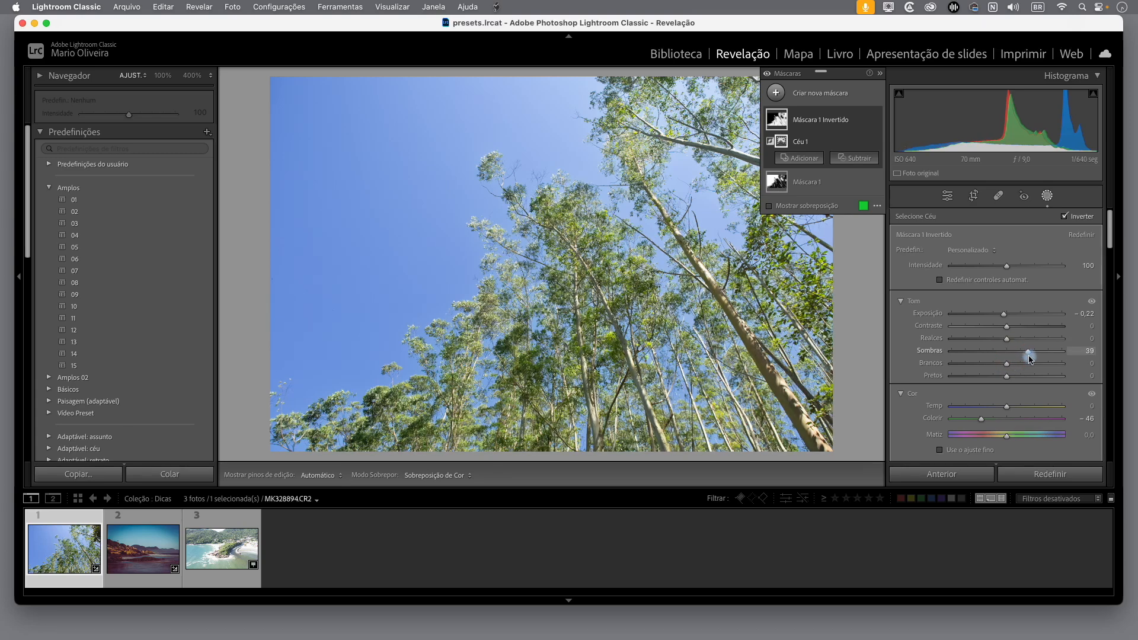
Step: Compare the sky and tree masks, then duplicate Máscara 1 and invert the copy to cover the trees
{"action": "left_click", "coordinate": [841, 186]}
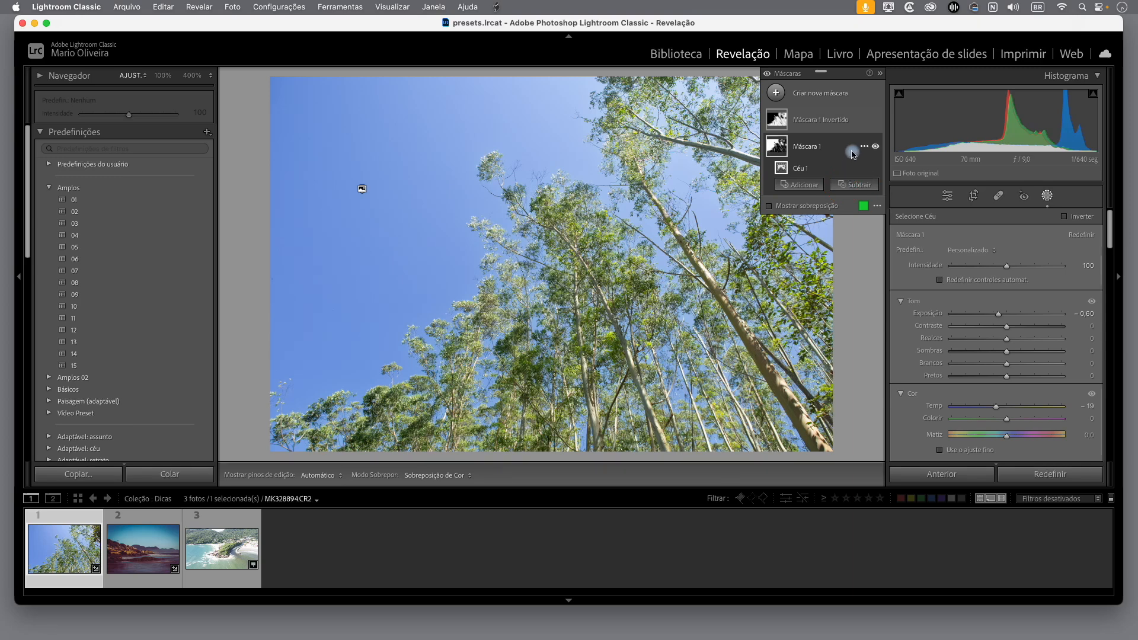
{"action": "left_click", "coordinate": [837, 121]}
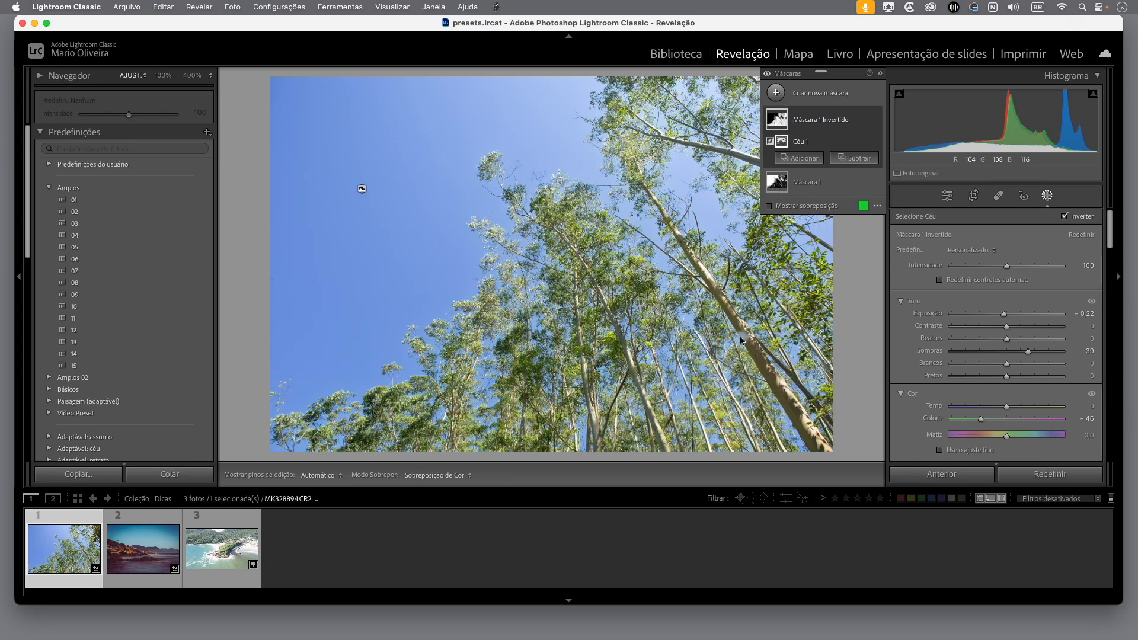
{"action": "left_click", "coordinate": [828, 183]}
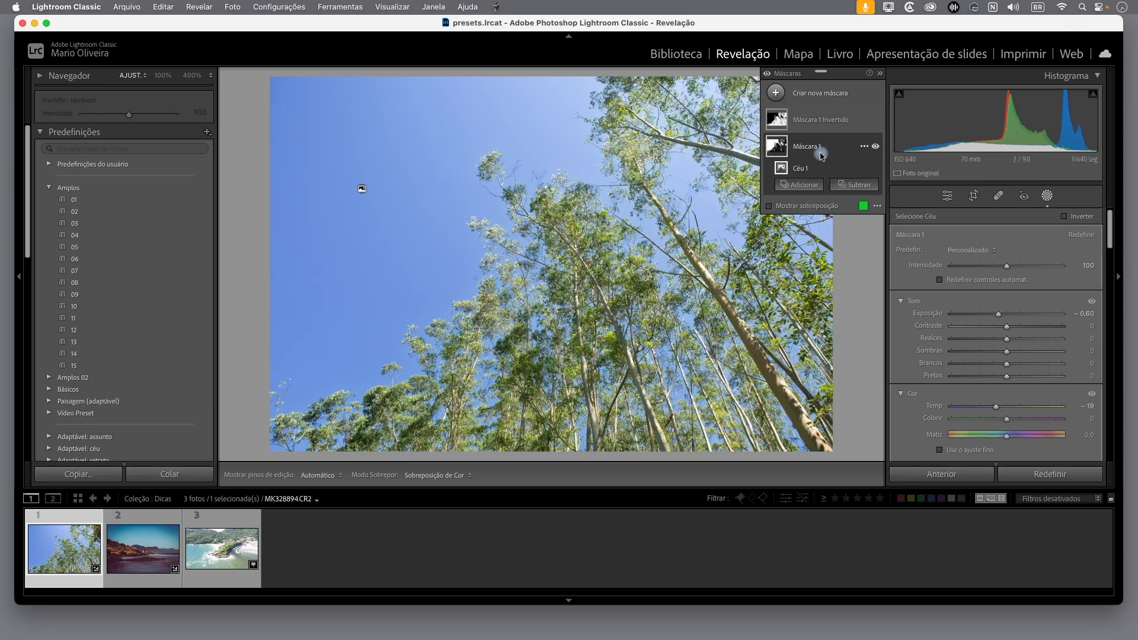
{"action": "left_click", "coordinate": [864, 147]}
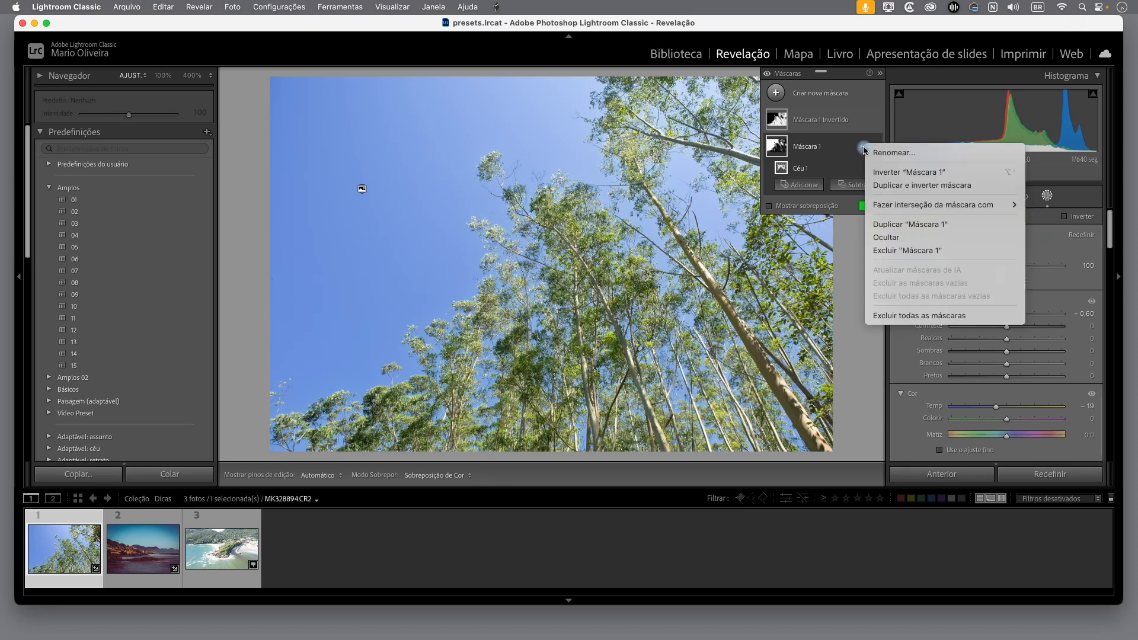
{"action": "left_click", "coordinate": [924, 226]}
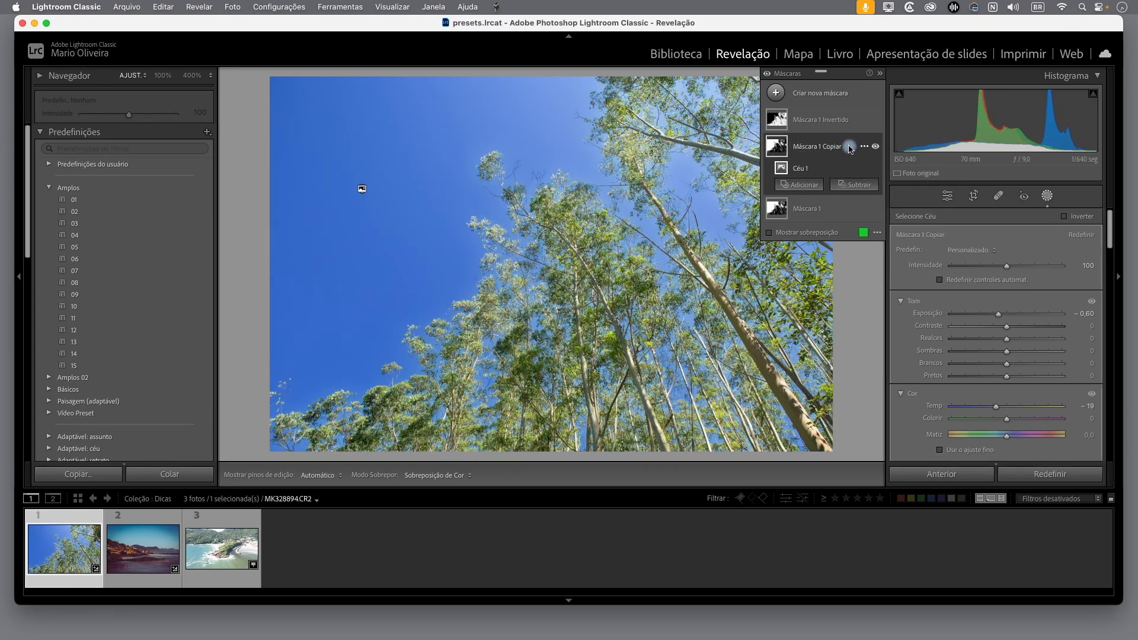
{"action": "right_click", "coordinate": [850, 148]}
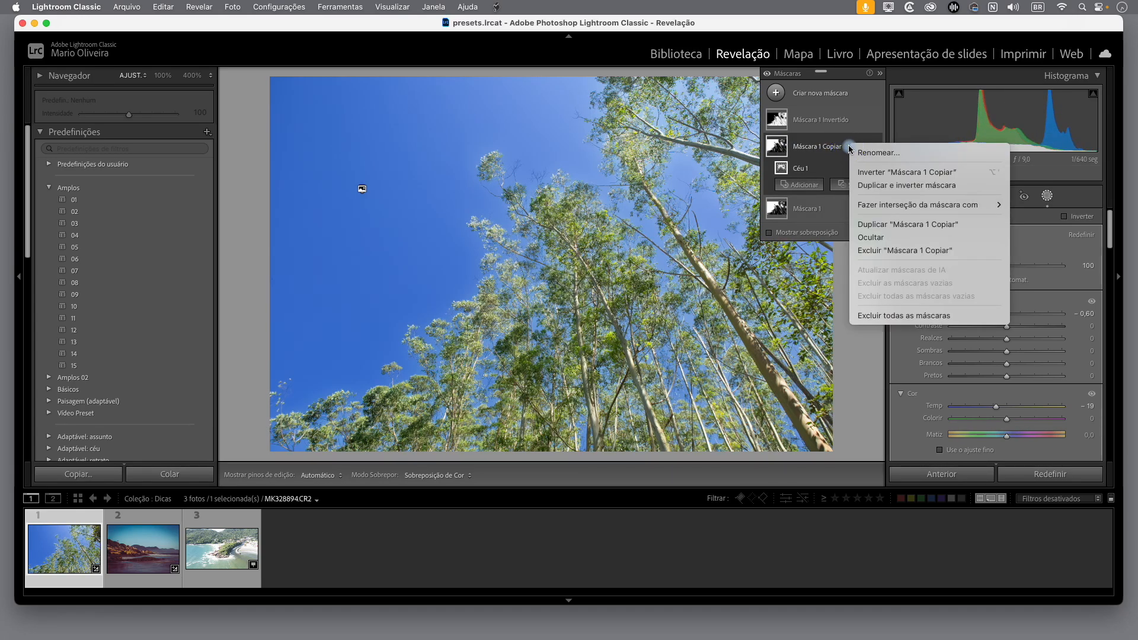
{"action": "left_click", "coordinate": [909, 172]}
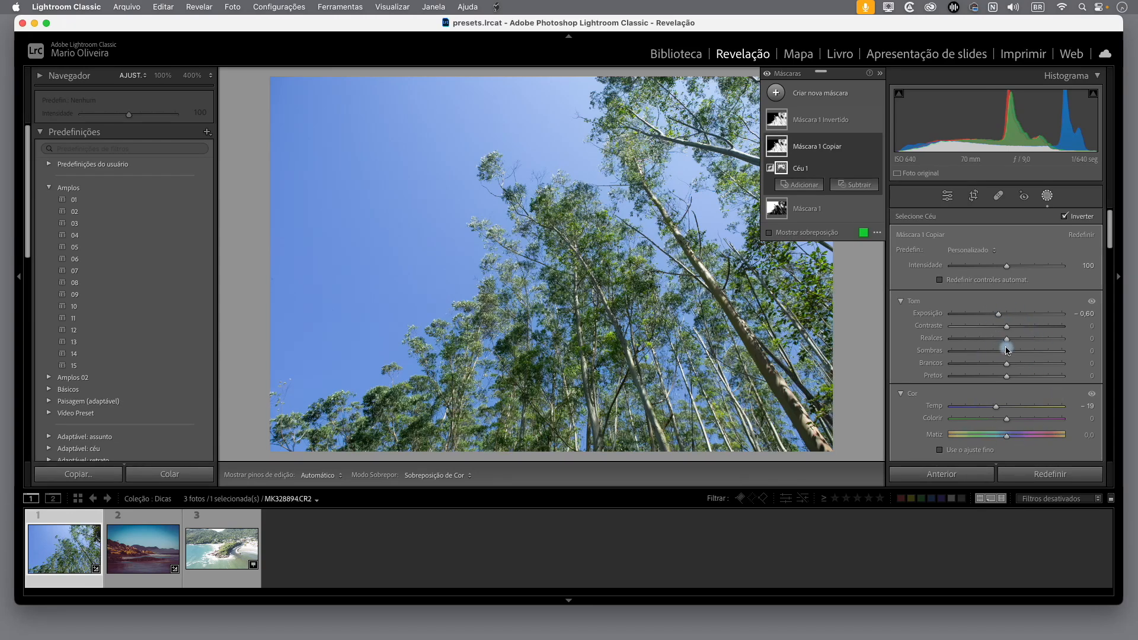
Step: Reset Exposição and Temp to 0 on the inverted copy of the sky mask and show its overlay
{"action": "left_click", "coordinate": [831, 218]}
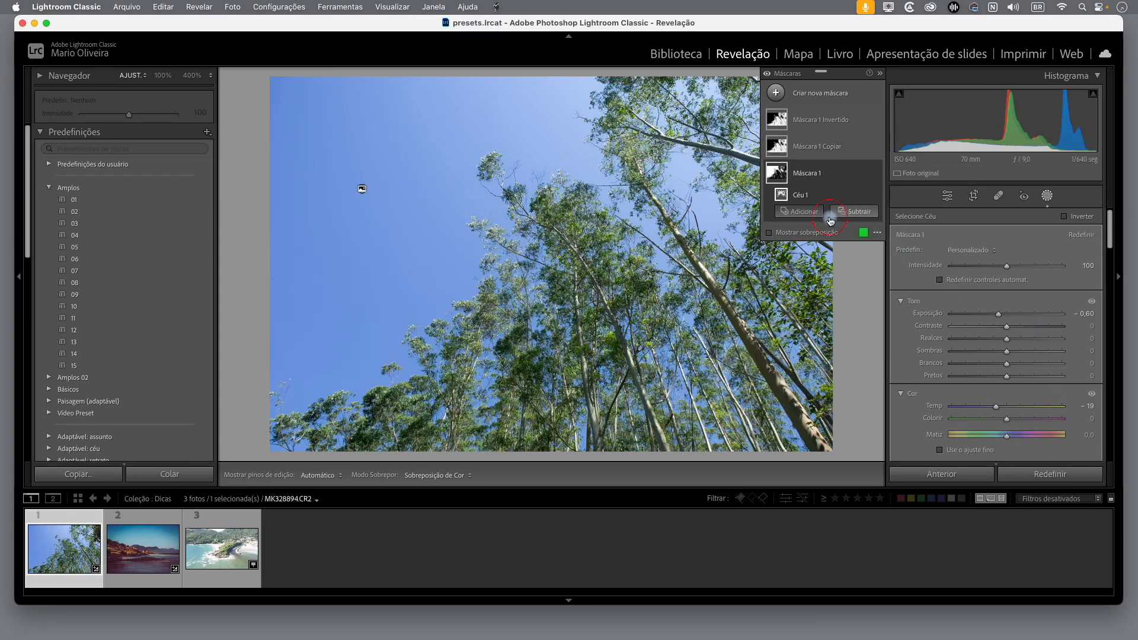
{"action": "left_click", "coordinate": [849, 158]}
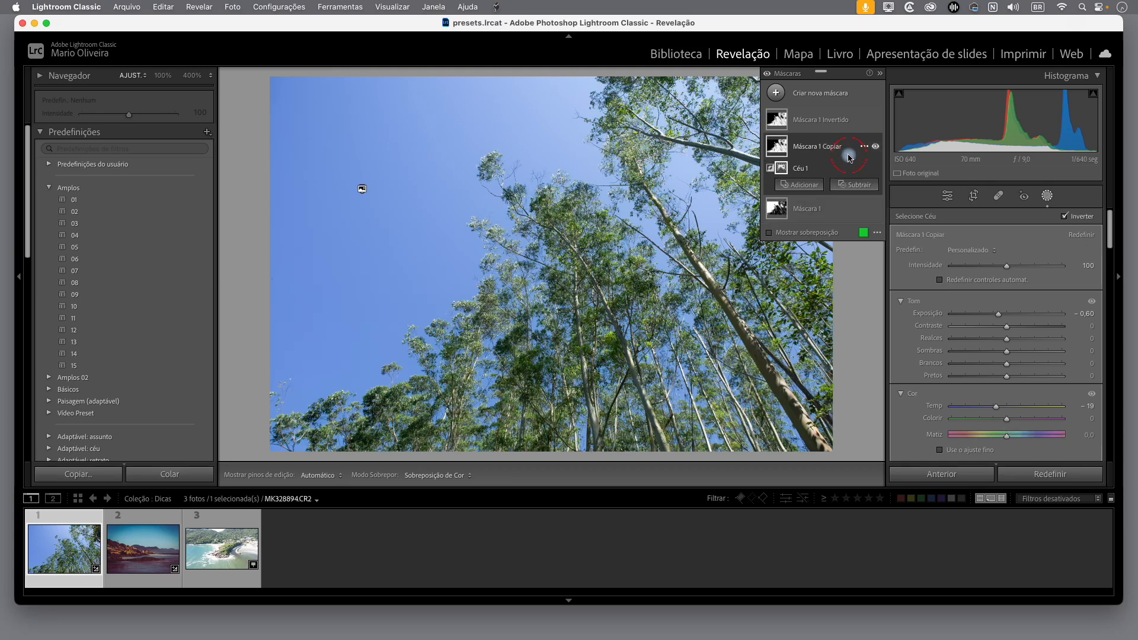
{"action": "double_click", "coordinate": [998, 318]}
{"action": "double_click", "coordinate": [996, 406]}
{"action": "key", "text": "o"}
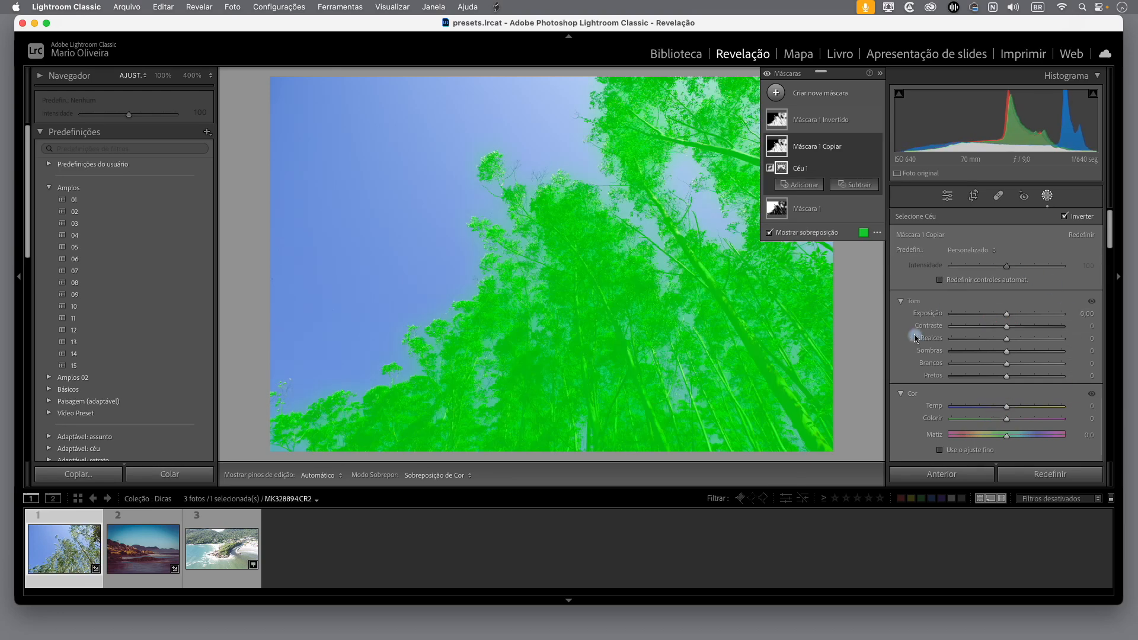
{"action": "mouse_move", "coordinate": [1110, 219]}
{"action": "left_mouse_down"}
{"action": "mouse_move", "coordinate": [1108, 302]}
{"action": "mouse_move", "coordinate": [1111, 218]}
{"action": "left_mouse_up"}
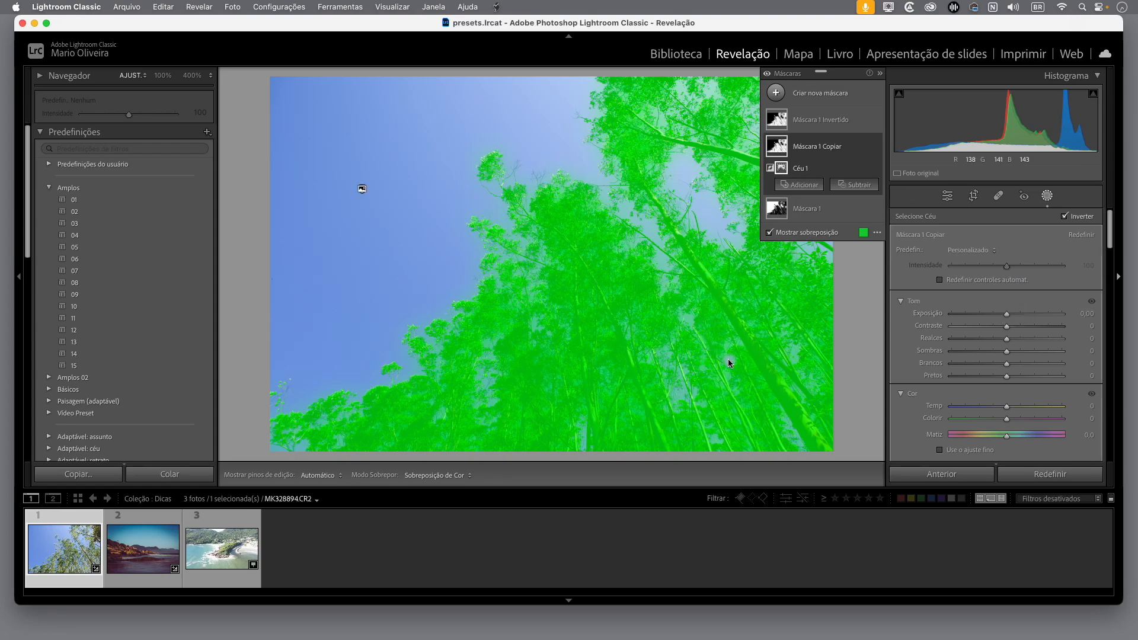
Step: Try orange and blue as the mask overlay color and preview the blue overlay on the sky mask
{"action": "mouse_move", "coordinate": [860, 156]}
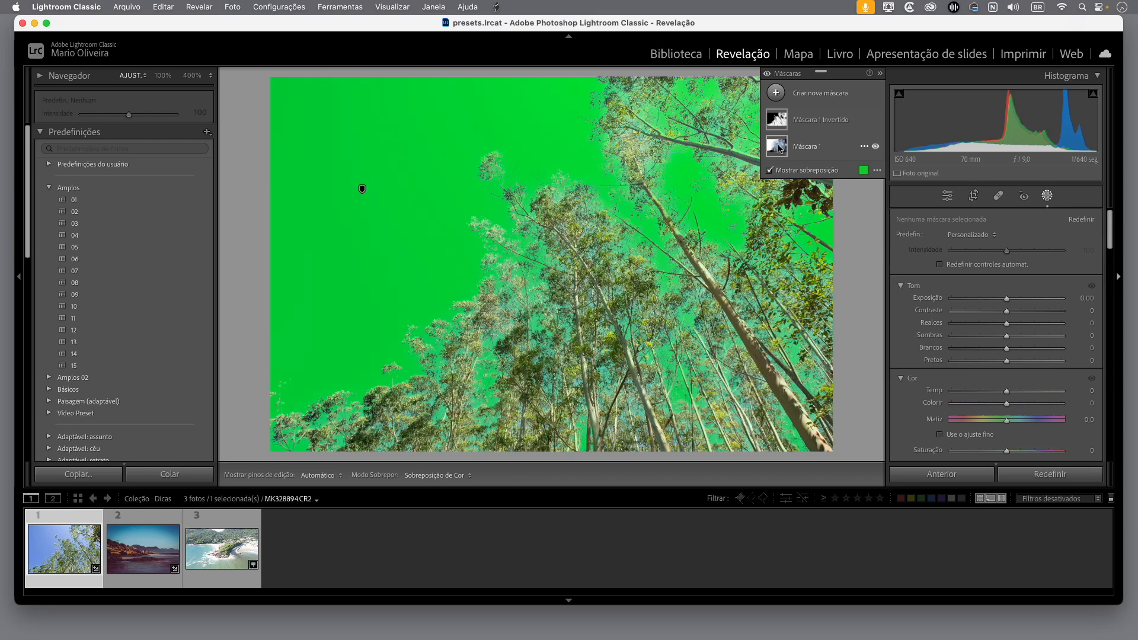
{"action": "left_click", "coordinate": [864, 171]}
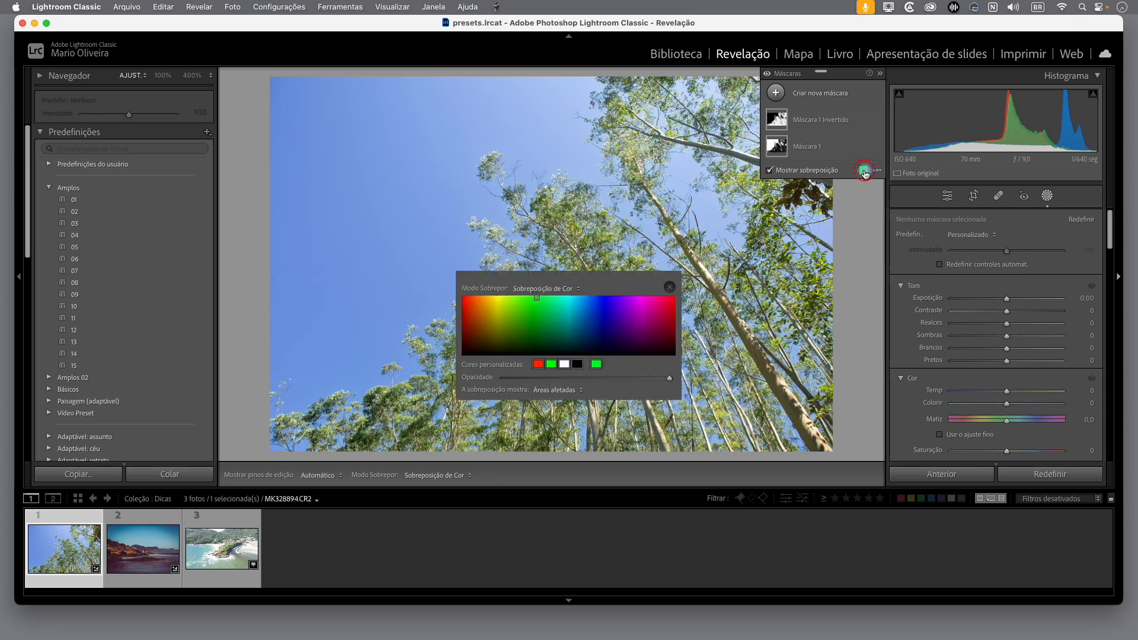
{"action": "left_click", "coordinate": [609, 287]}
{"action": "left_click", "coordinate": [614, 259]}
{"action": "mouse_move", "coordinate": [645, 276]}
{"action": "left_mouse_down"}
{"action": "mouse_move", "coordinate": [655, 178]}
{"action": "mouse_move", "coordinate": [619, 207]}
{"action": "left_mouse_up"}
{"action": "left_click", "coordinate": [499, 220]}
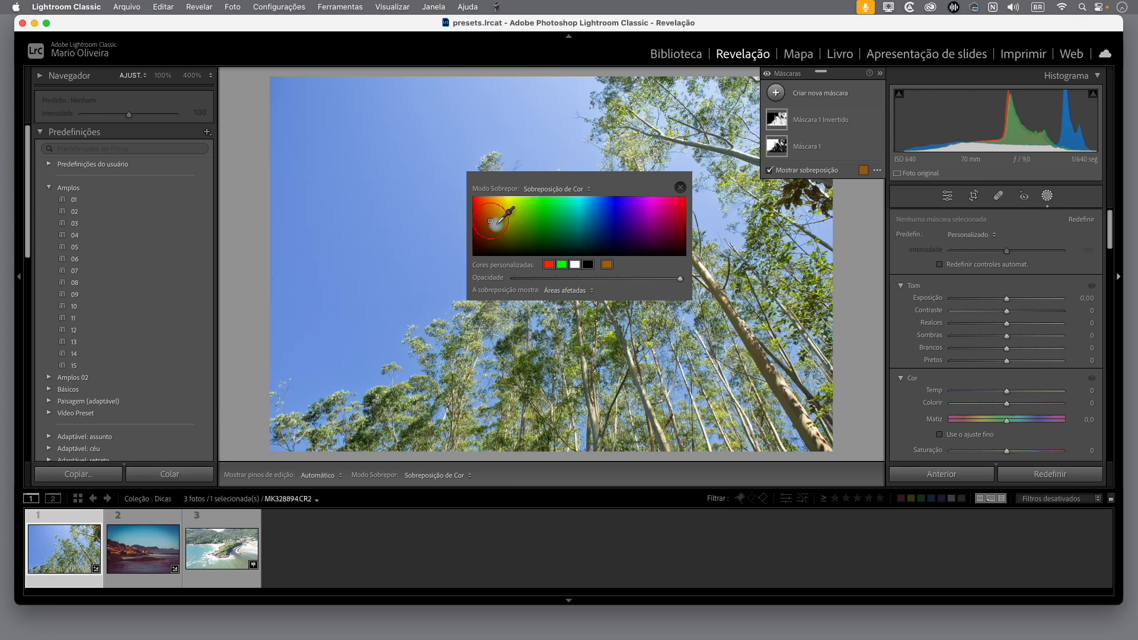
{"action": "double_click", "coordinate": [618, 212]}
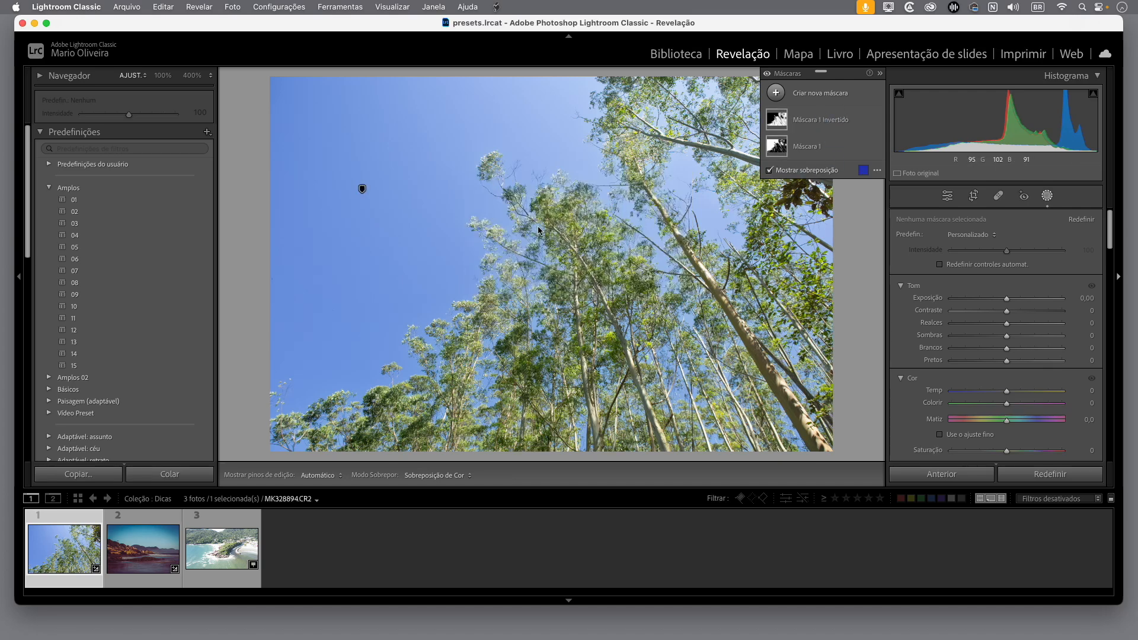
{"action": "mouse_move", "coordinate": [775, 151]}
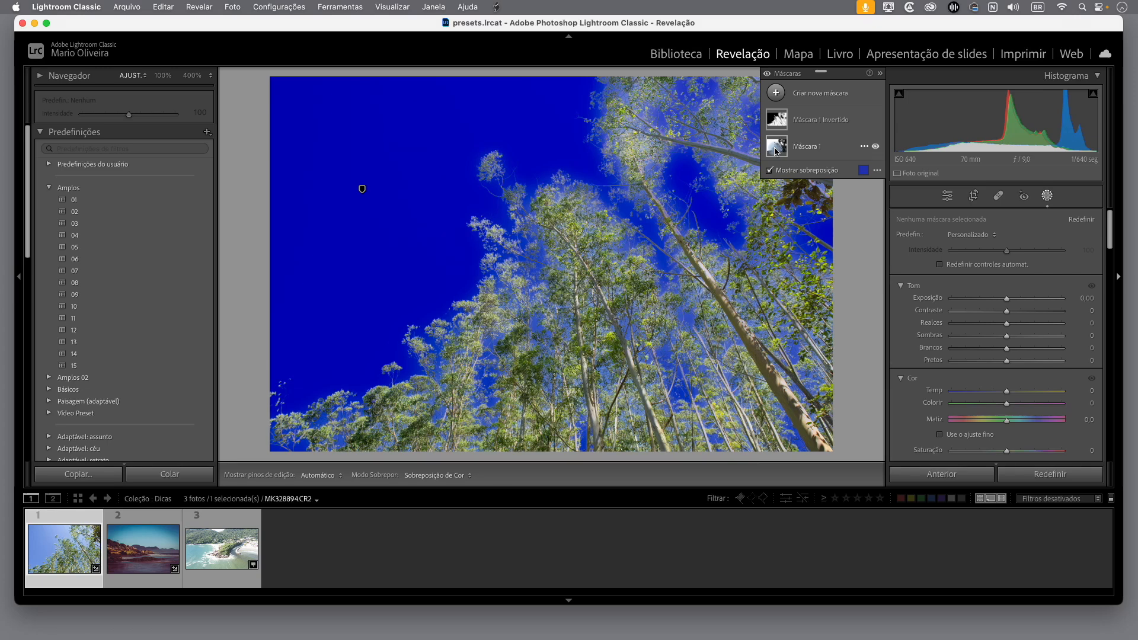
Step: Set the mask overlay color to red and lower its Opacidade to a bit under half
{"action": "left_click", "coordinate": [863, 170]}
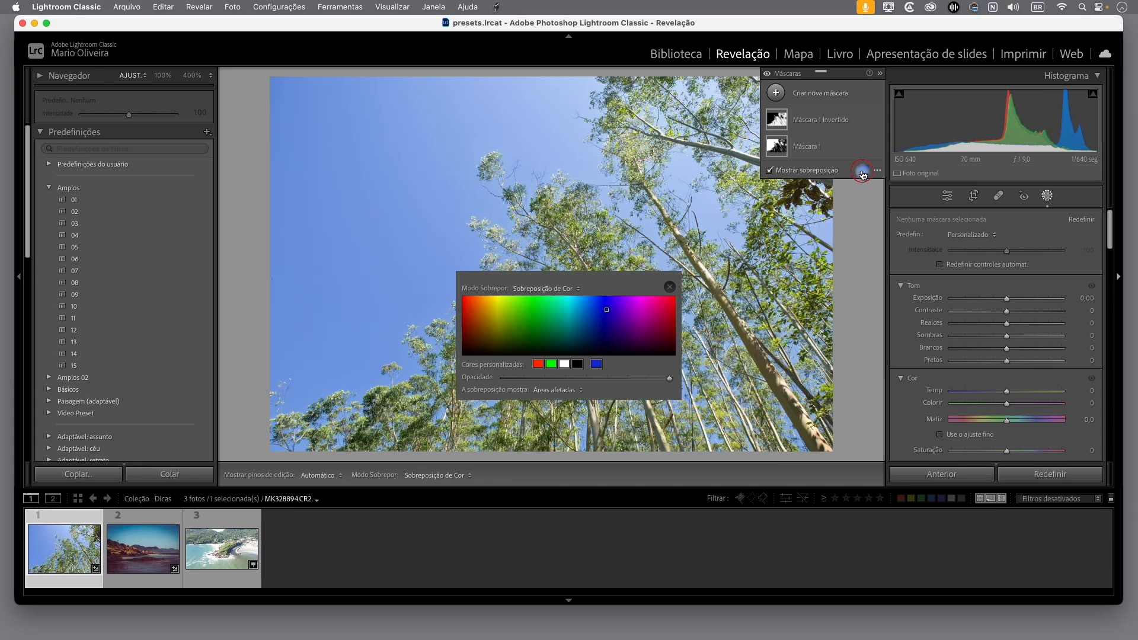
{"action": "left_click", "coordinate": [467, 298]}
{"action": "left_click_drag", "start_coordinate": [669, 377], "coordinate": [575, 384]}
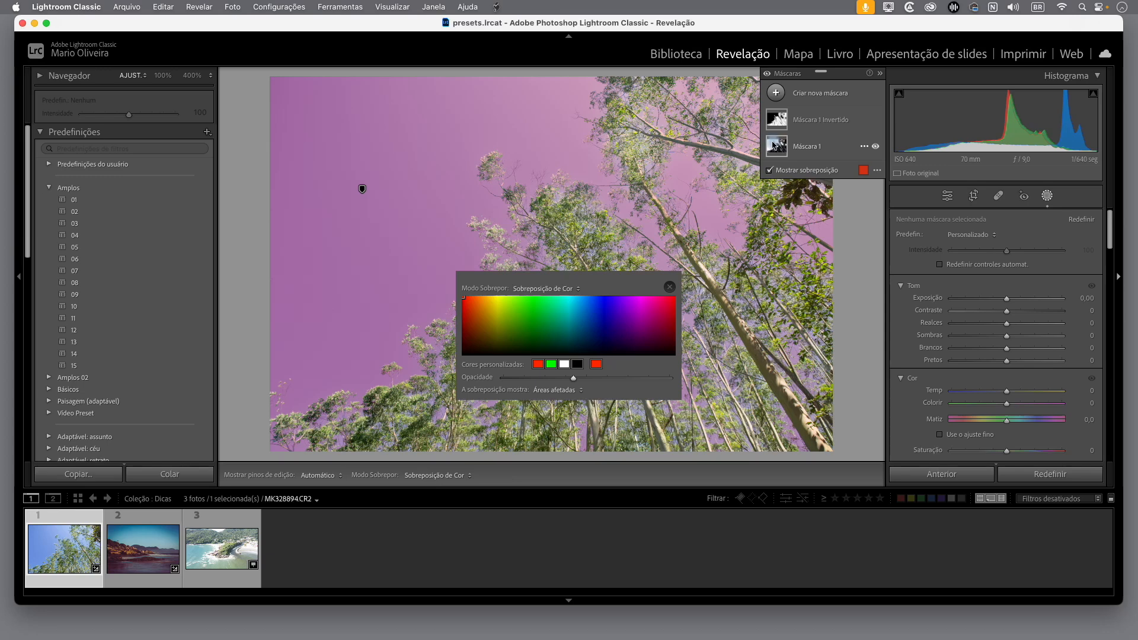
{"action": "left_click", "coordinate": [862, 171]}
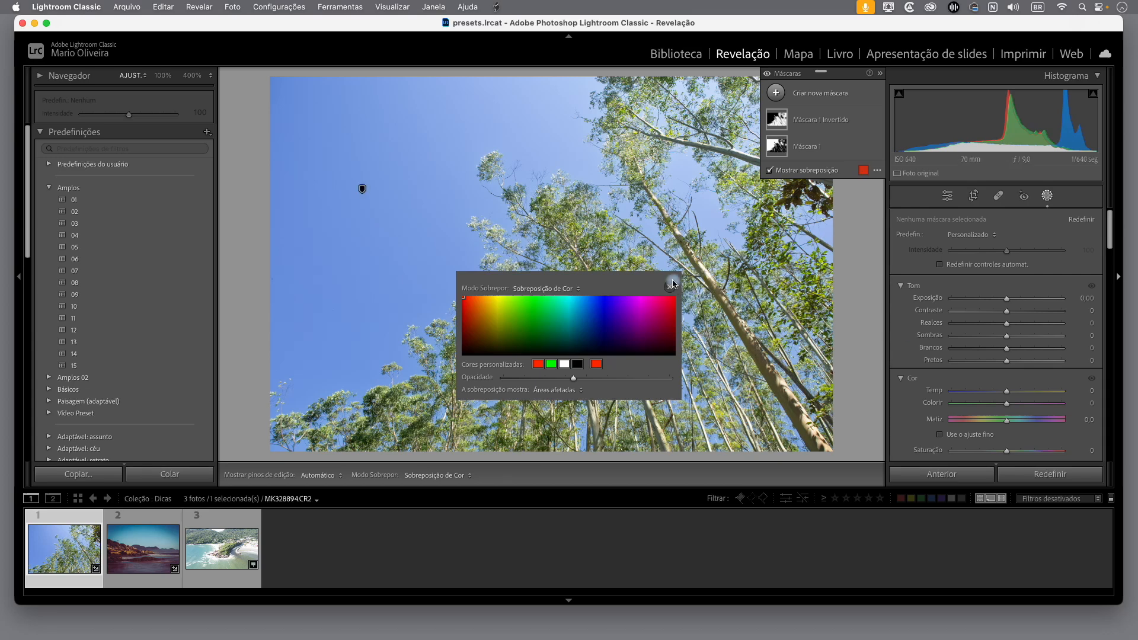
{"action": "left_click", "coordinate": [670, 289]}
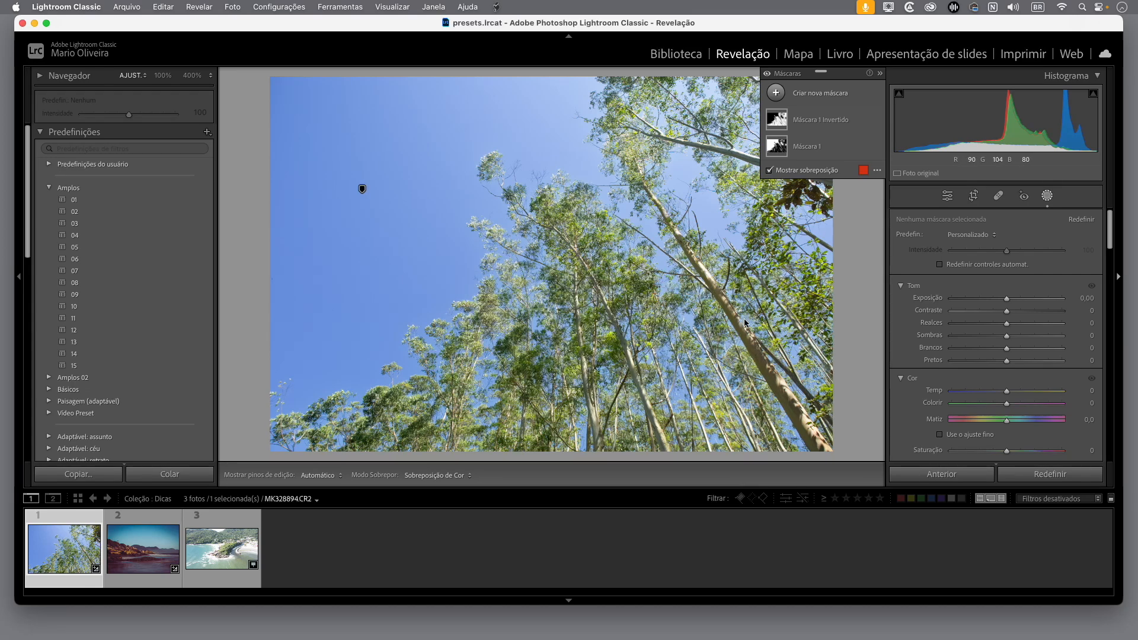
Step: Select the original sky mask, Máscara 1, and turn on its overlay
{"action": "left_click", "coordinate": [832, 147]}
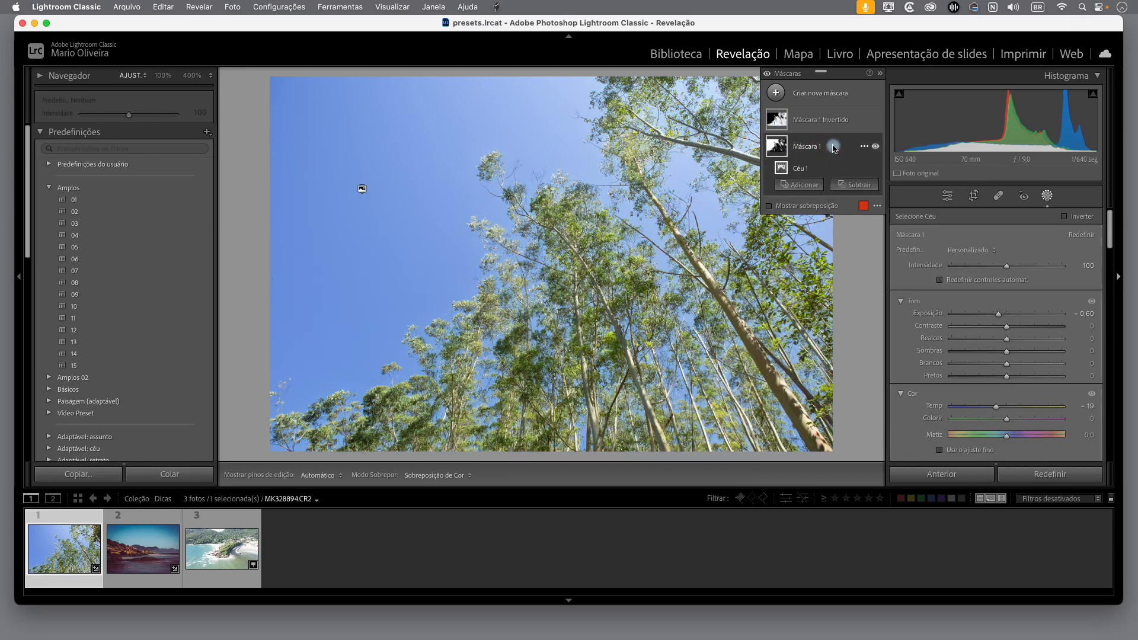
{"action": "mouse_move", "coordinate": [778, 150]}
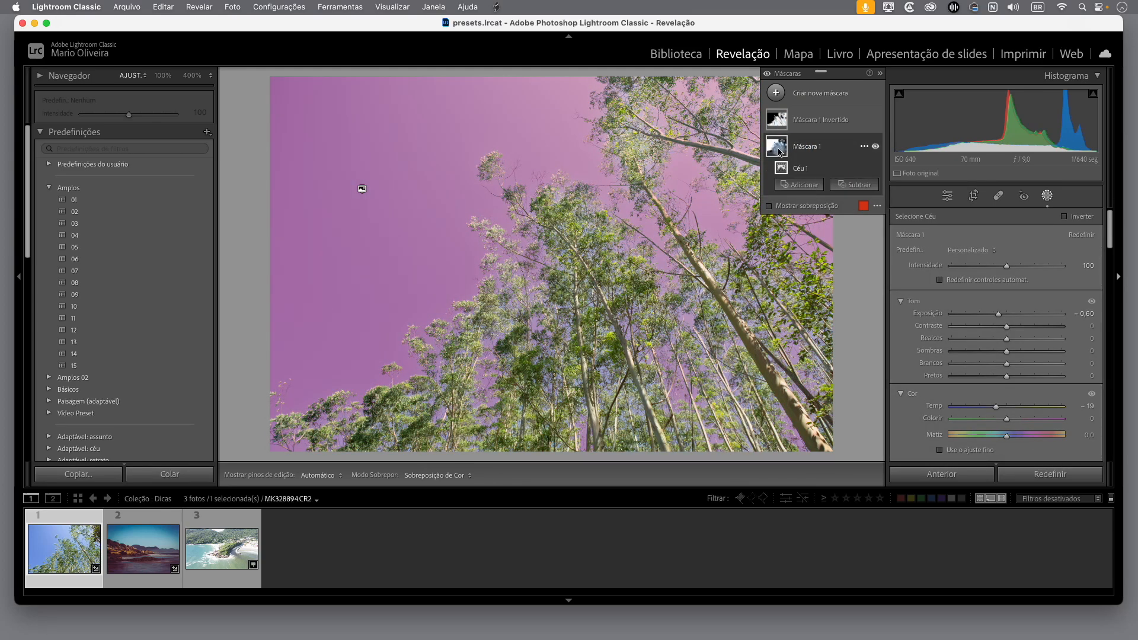
{"action": "left_click", "coordinate": [779, 207]}
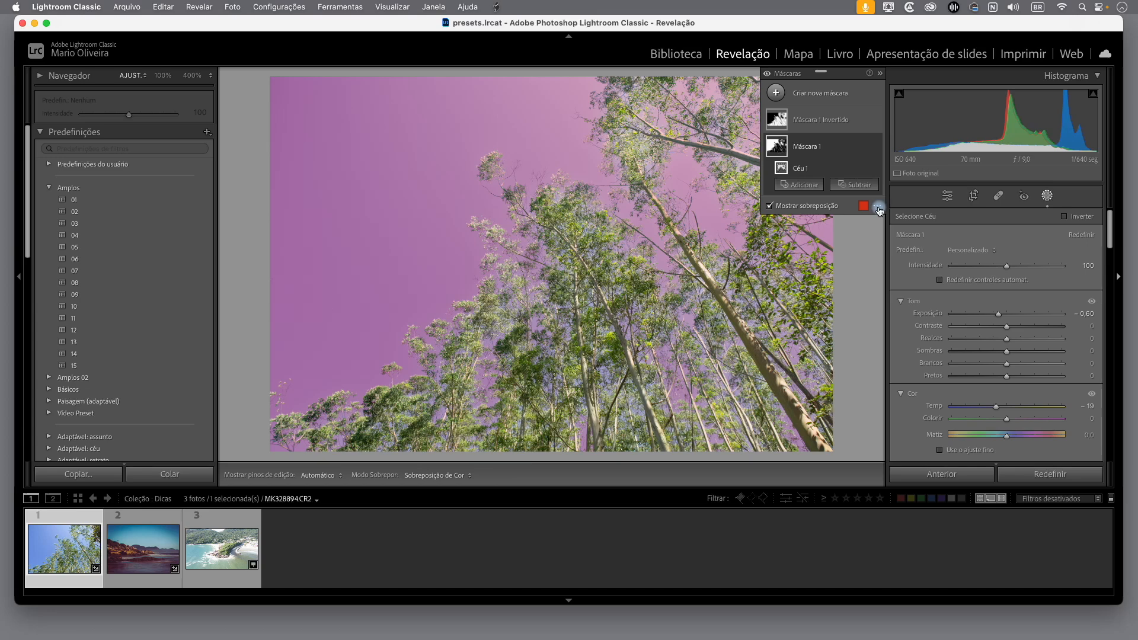
Step: Try the Branco sobre preto overlay mode on the sky mask and return to Sobreposição de Cor
{"action": "left_click", "coordinate": [878, 208]}
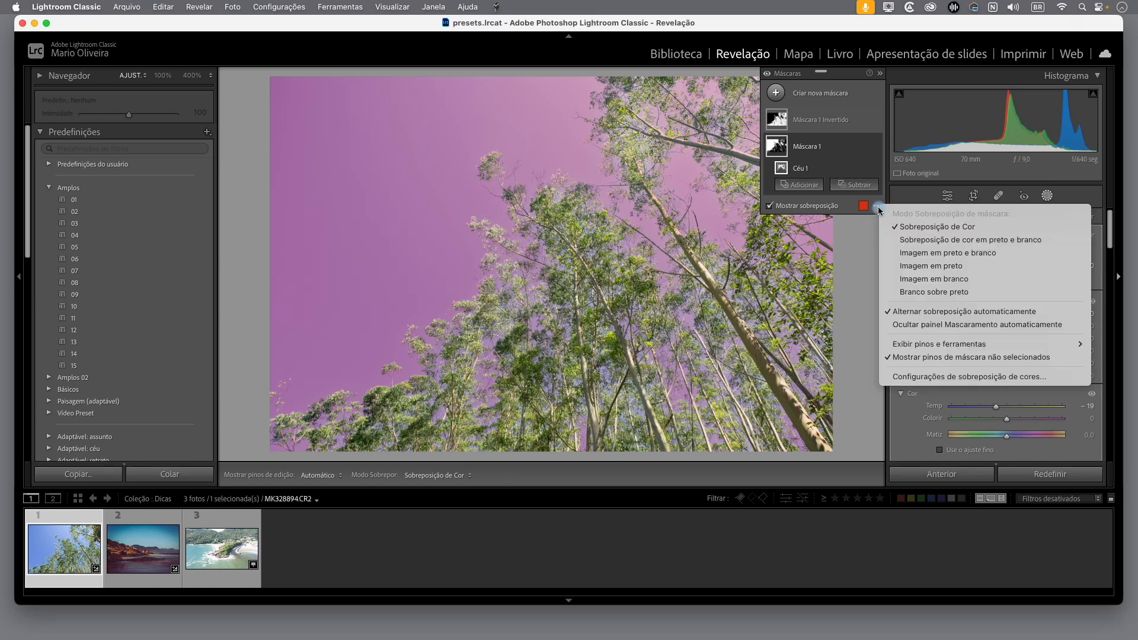
{"action": "left_click", "coordinate": [943, 293]}
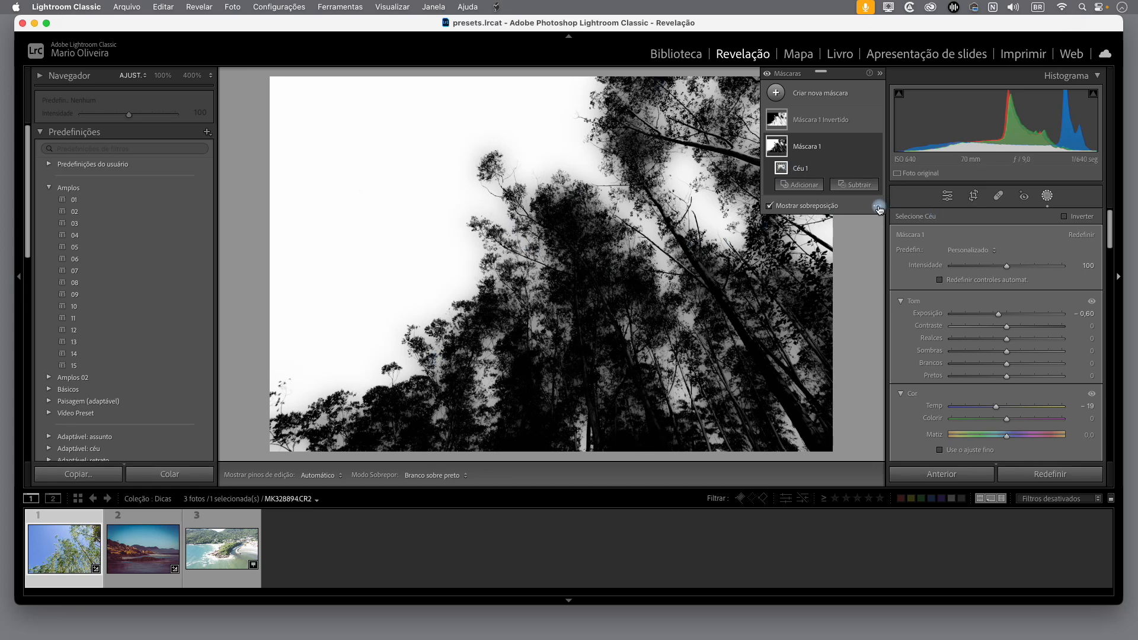
{"action": "left_click", "coordinate": [878, 207]}
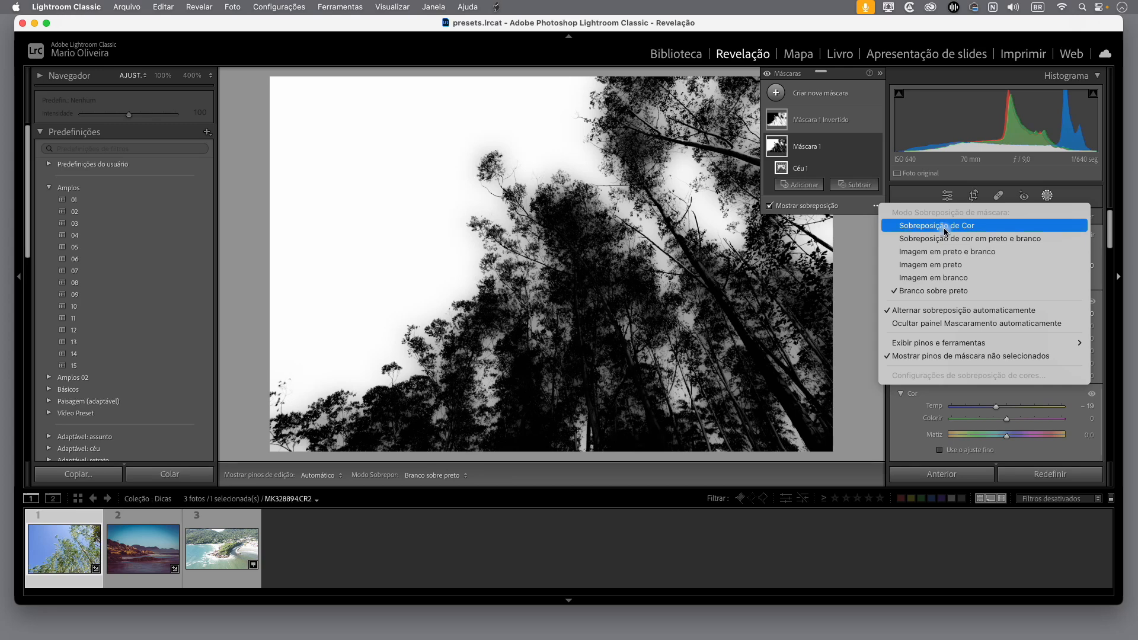
{"action": "left_click", "coordinate": [923, 227]}
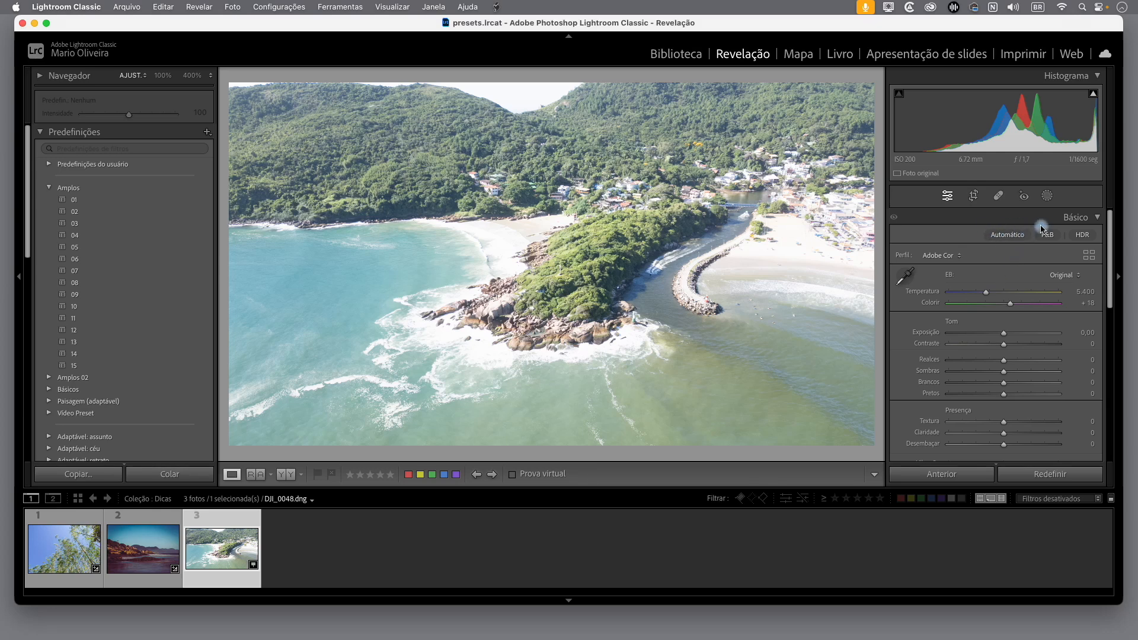
Step: Try the automatic tone adjustment on the aerial coast photo and reset all its settings
{"action": "left_click", "coordinate": [1012, 240]}
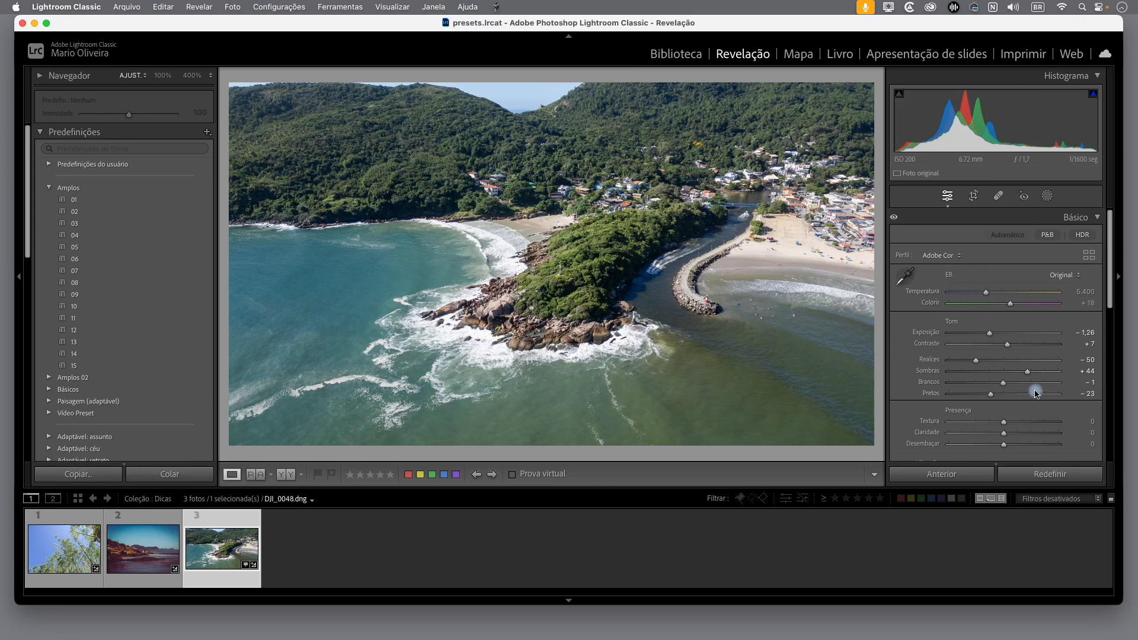
{"action": "left_click", "coordinate": [1061, 477]}
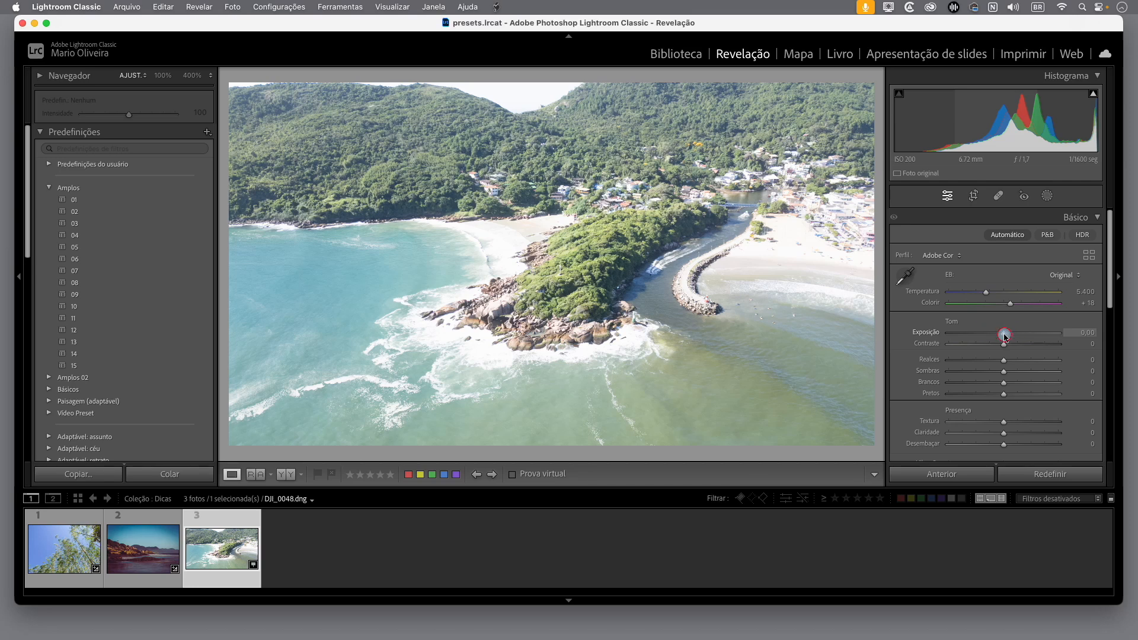
Step: Set the aerial coast photo's Exposição to −1,26 and its Temperatura to 6.550
{"action": "left_click_drag", "start_coordinate": [1004, 336], "coordinate": [989, 338]}
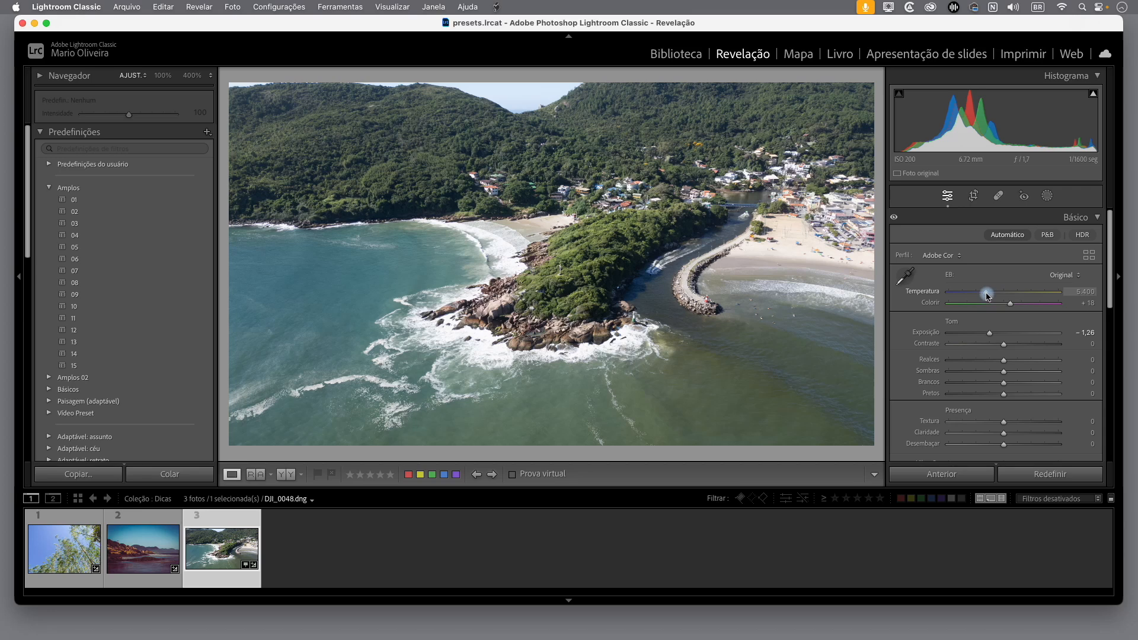
{"action": "left_click_drag", "start_coordinate": [986, 297], "coordinate": [997, 293]}
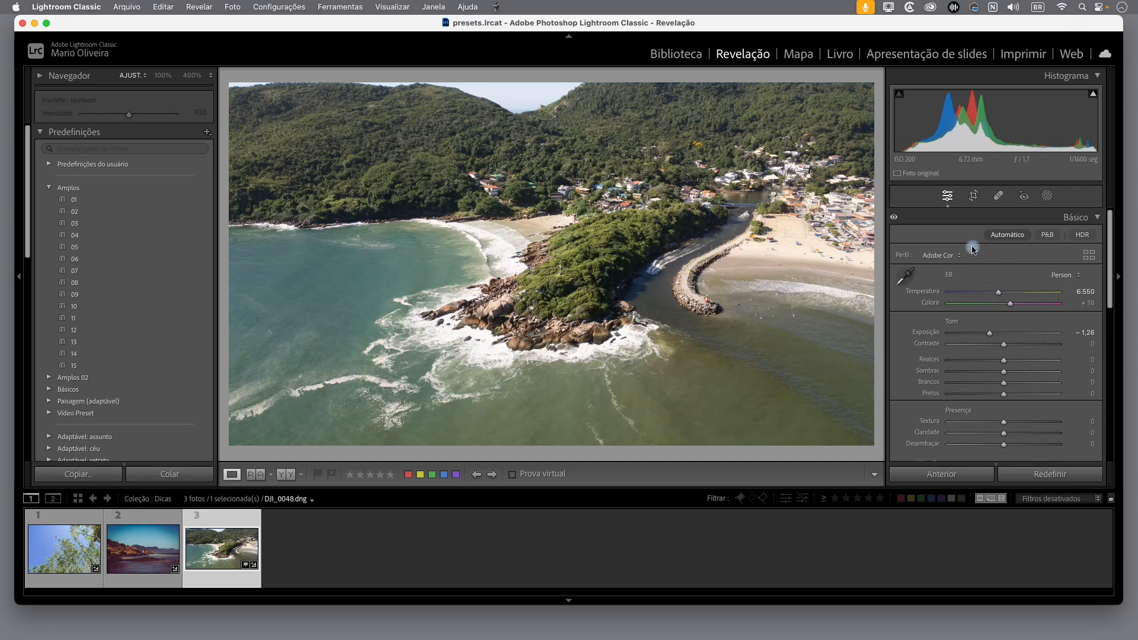